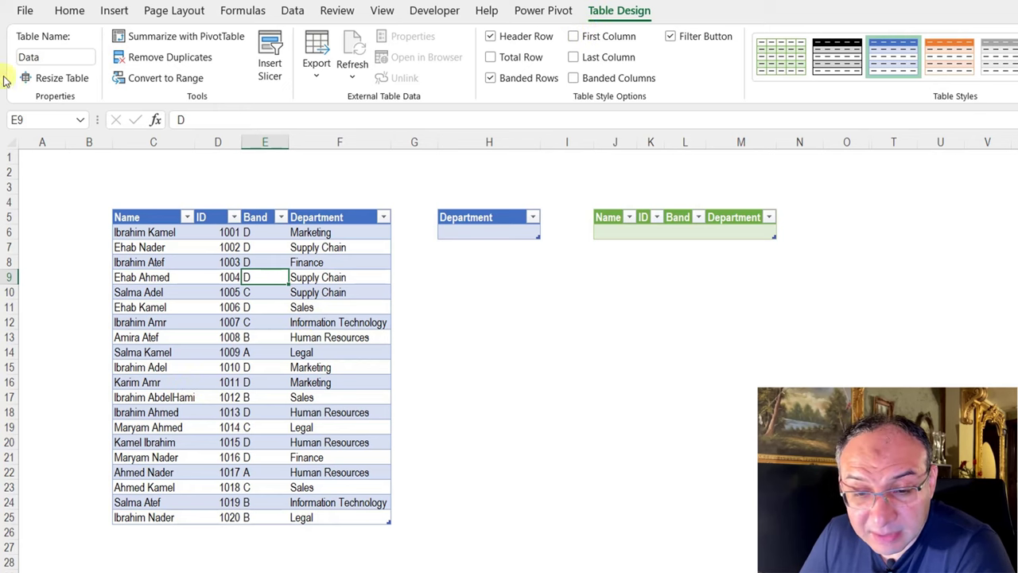
Step: Enter finance as the department criterion in the single-column Department table and refresh the green results table
left_click(497, 234)
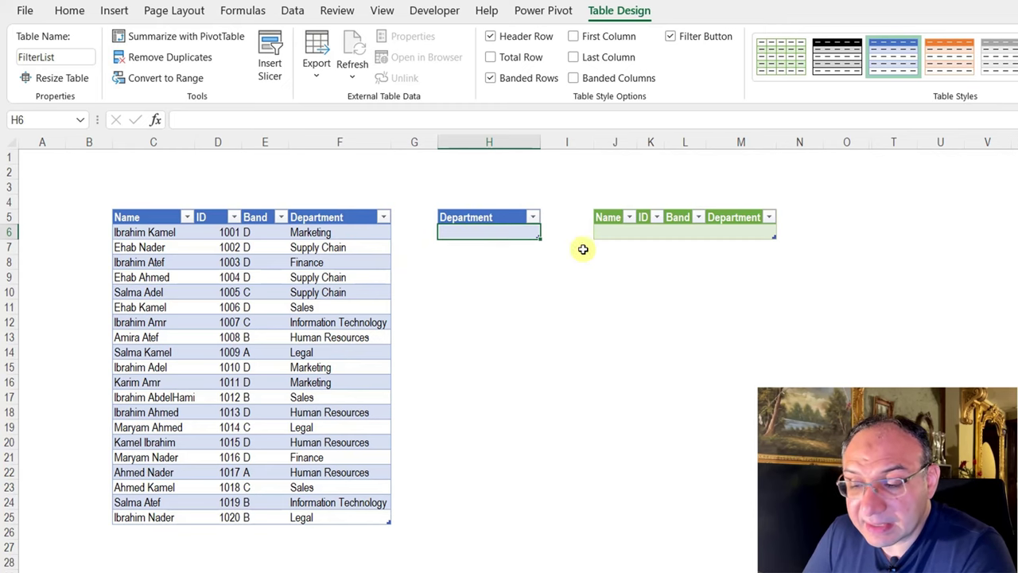
left_click(644, 231)
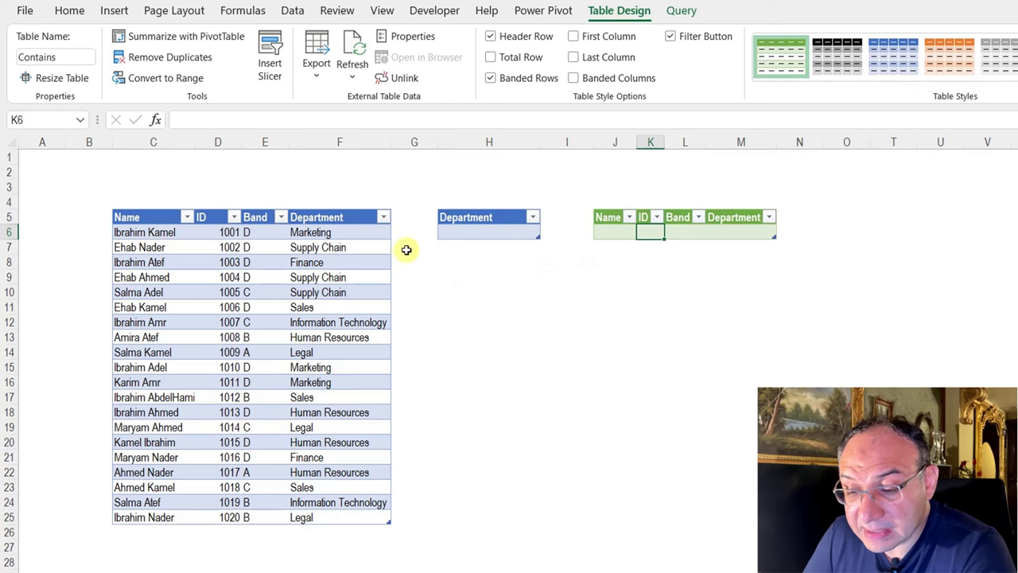
left_click(468, 232)
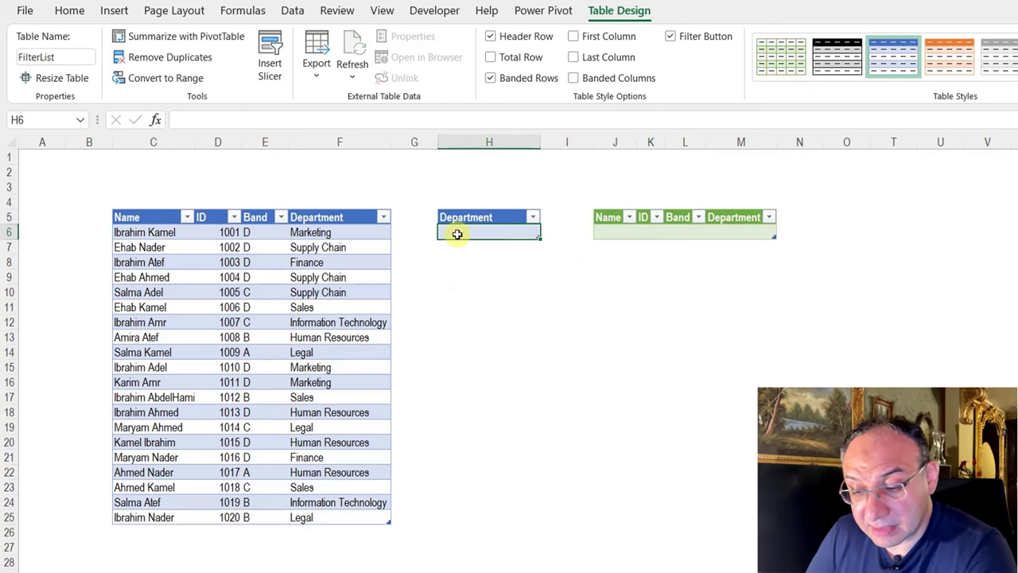
type("finance")
right_click(646, 232)
left_click(680, 242)
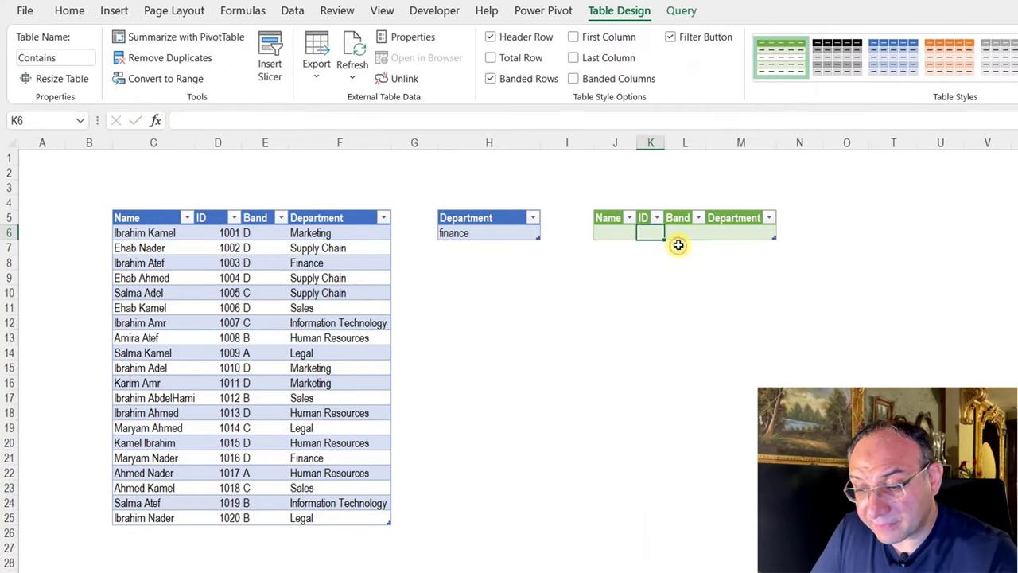
key("Right")
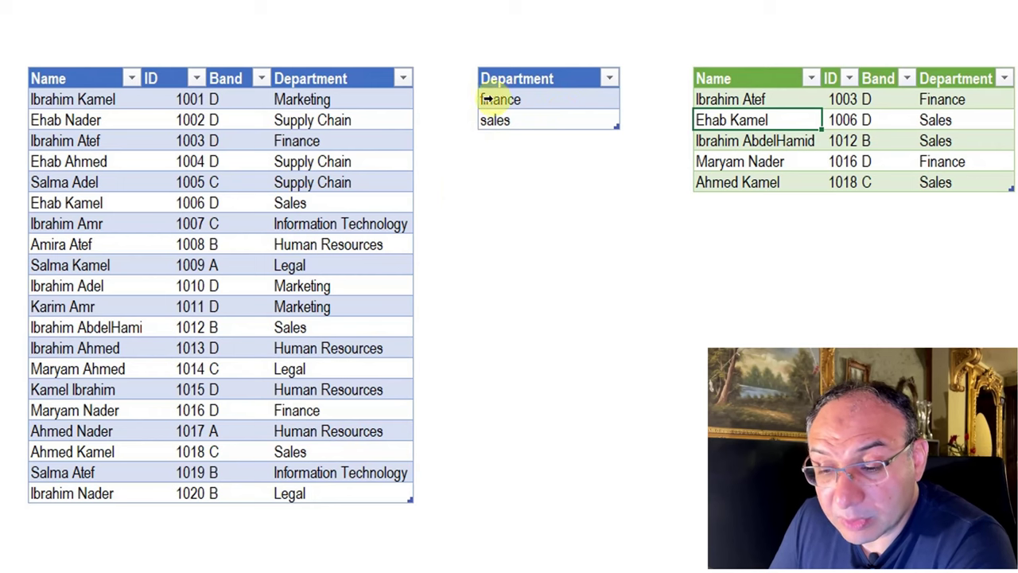
Step: Examine the table names of the employee table and the department filter table, and compare their Department entries
left_click(547, 119)
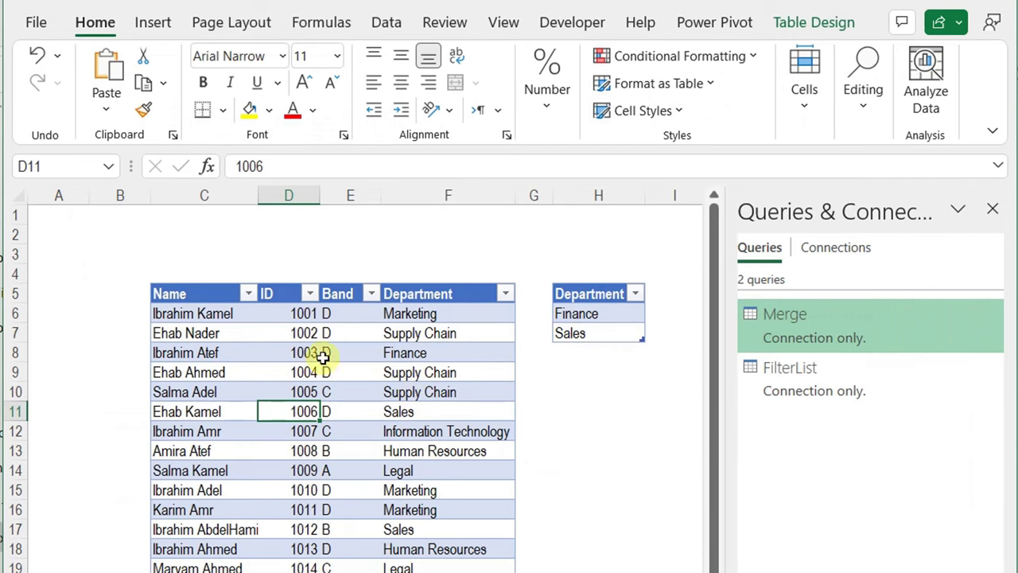
left_click(791, 26)
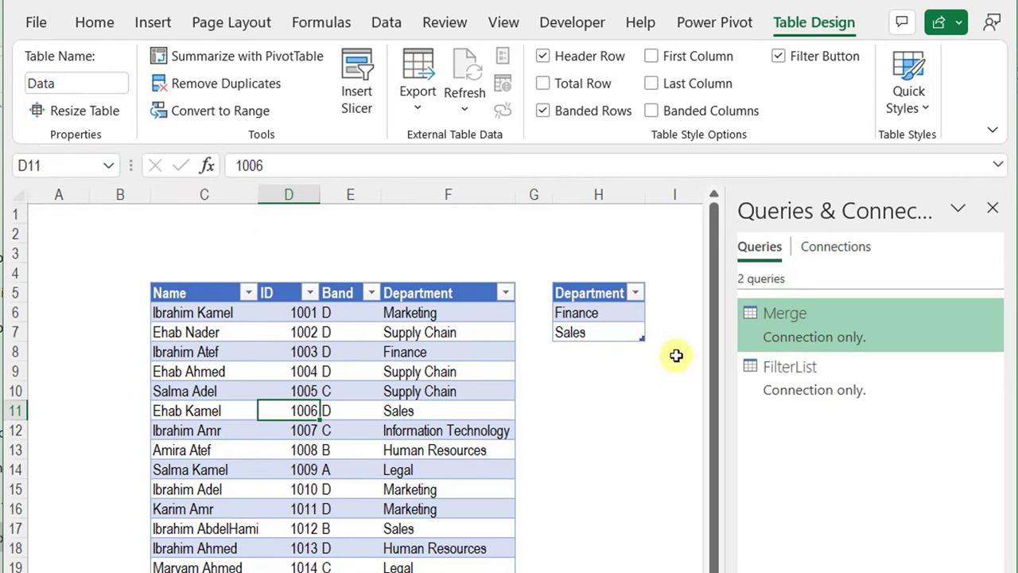
left_click(607, 318)
left_click(286, 369)
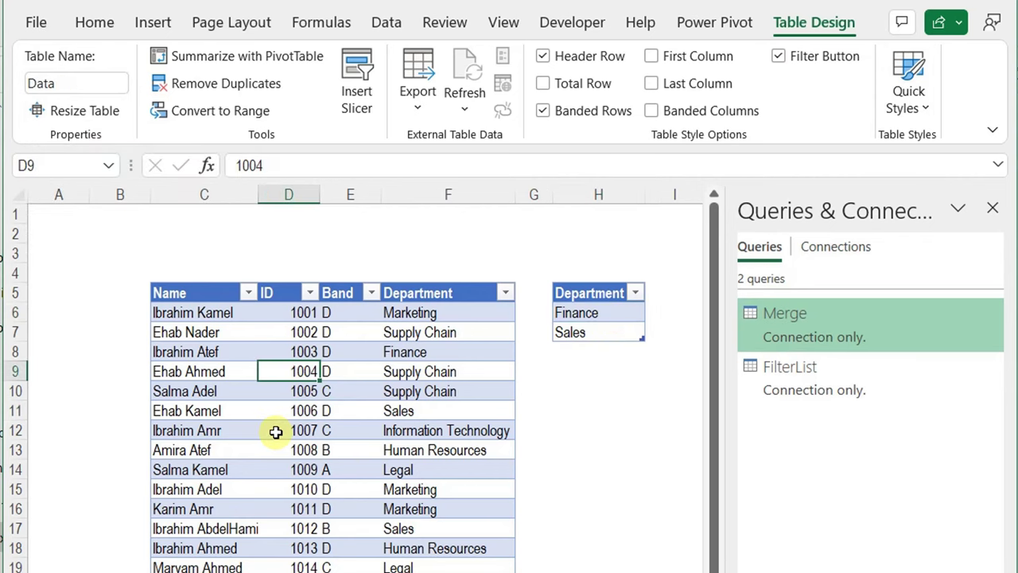
left_click(612, 312)
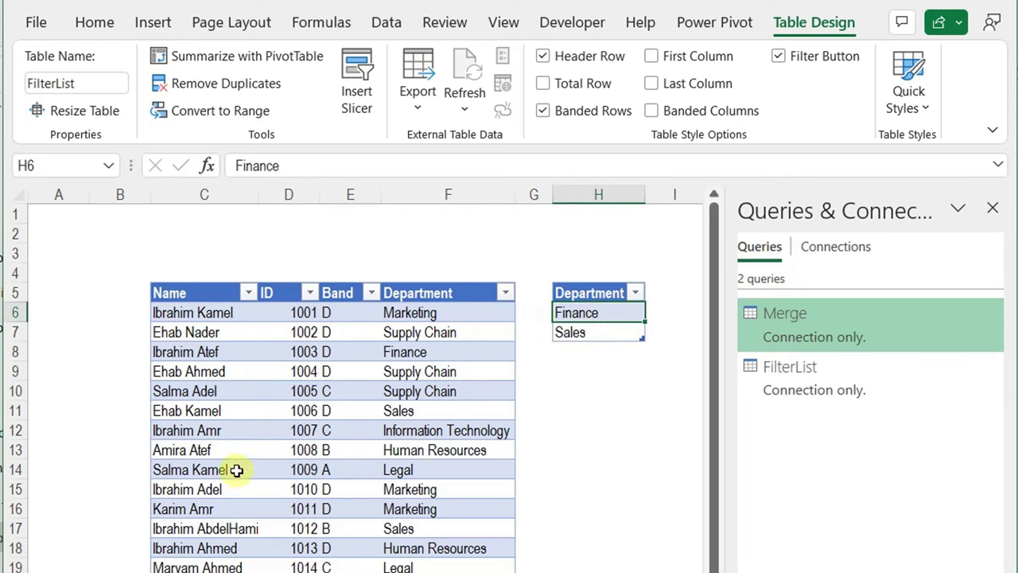
left_click(353, 387)
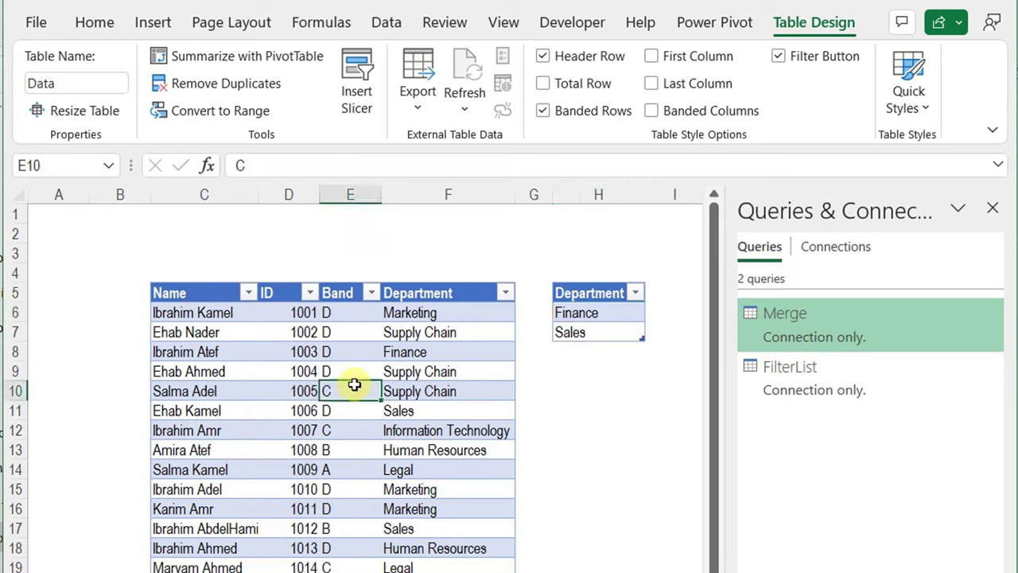
left_click(609, 310)
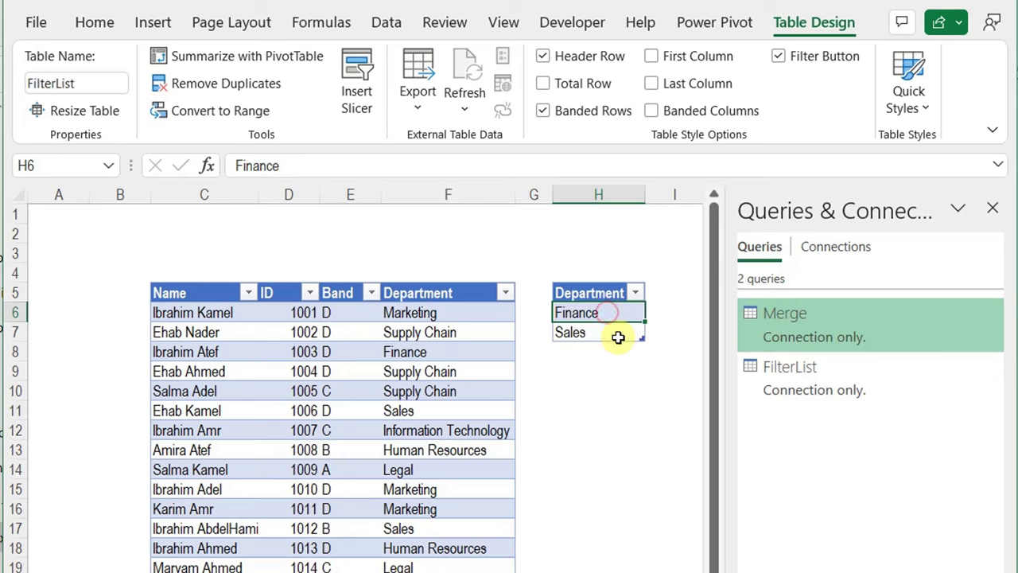
left_click(611, 332)
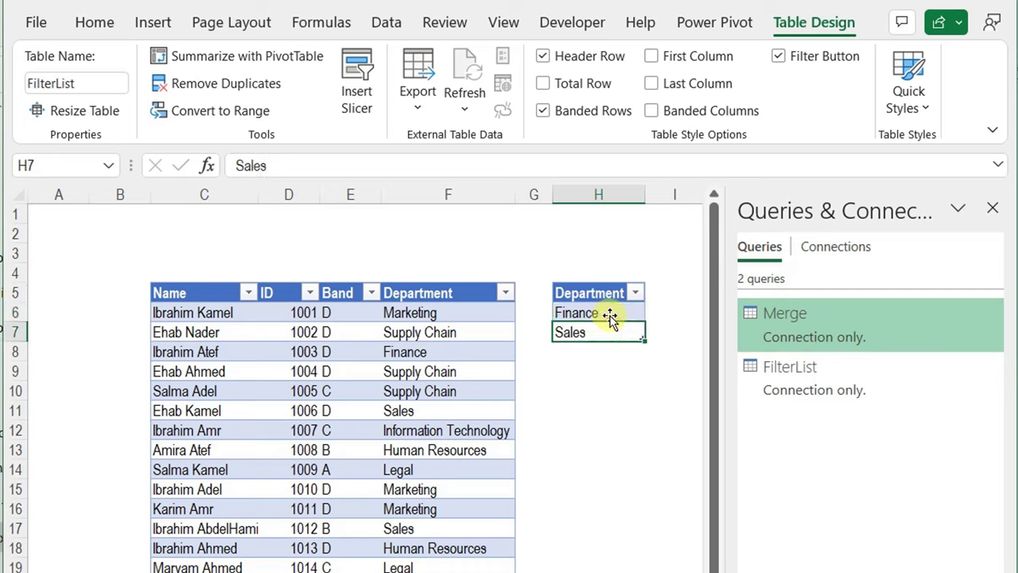
left_click(609, 313)
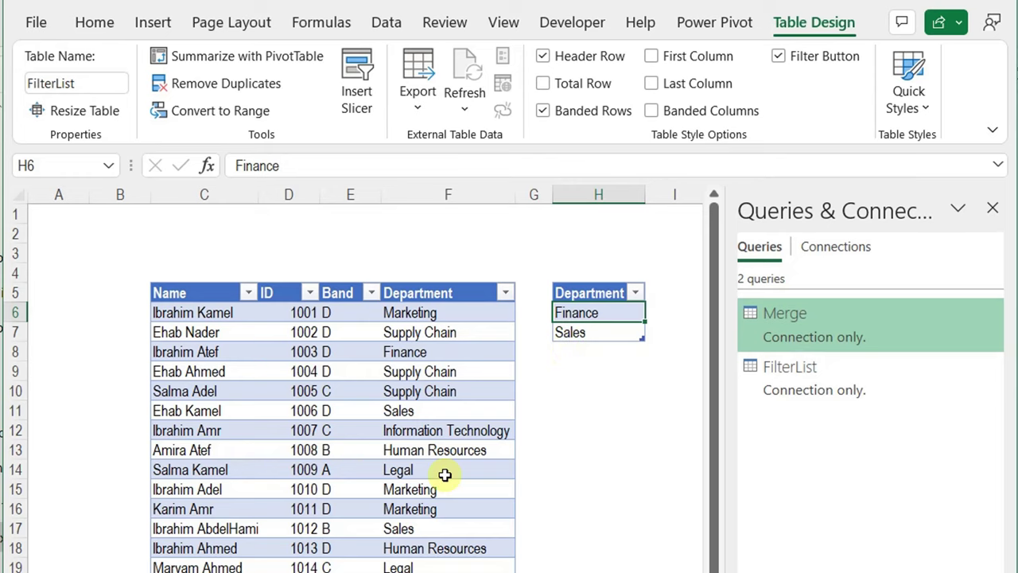
left_click(477, 528)
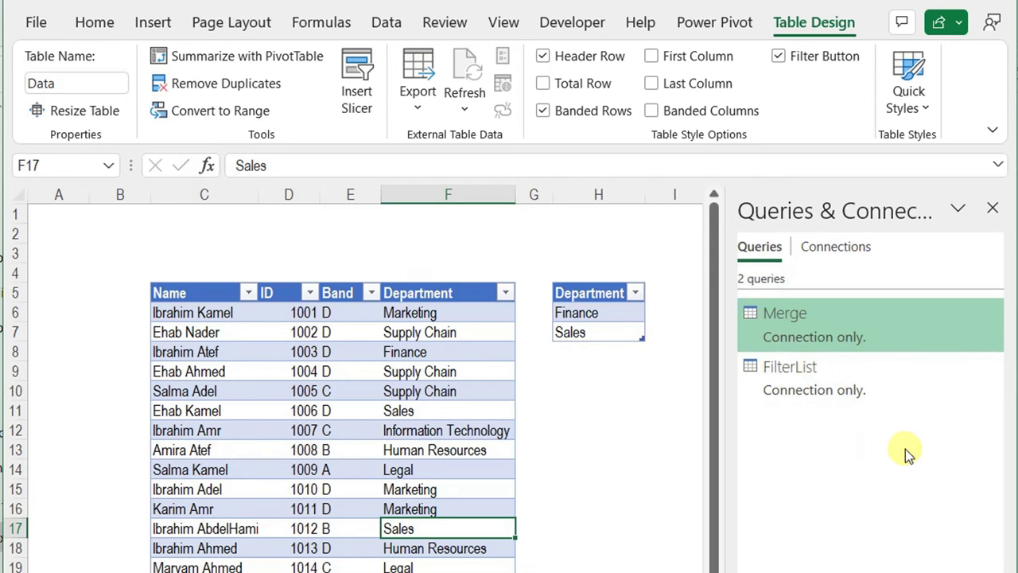
Step: Open the Merge query in Power Query Editor and review its Source and Changed Type steps and the FilterList query
double_click(848, 335)
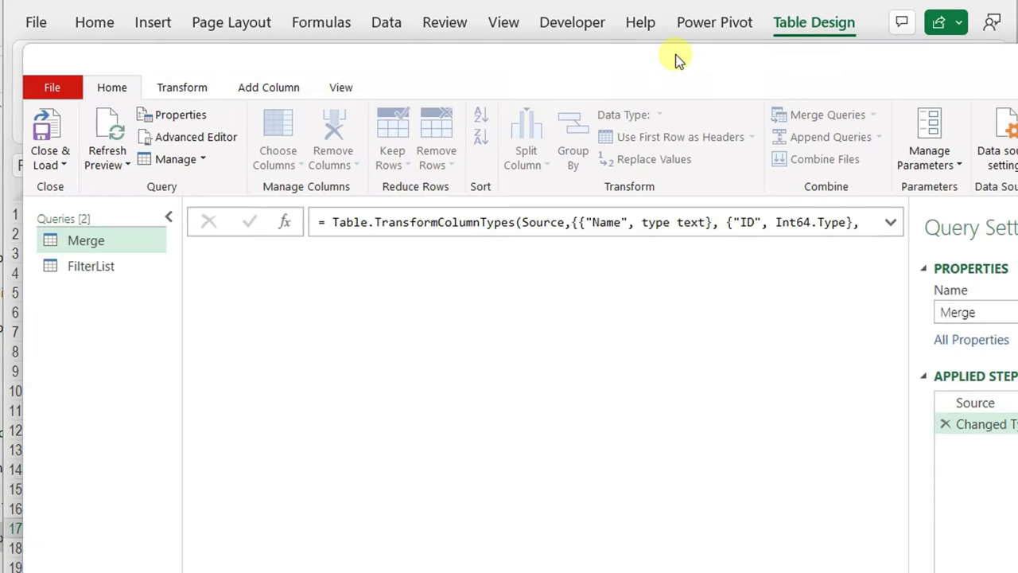
left_click_drag(675, 56, 614, 50)
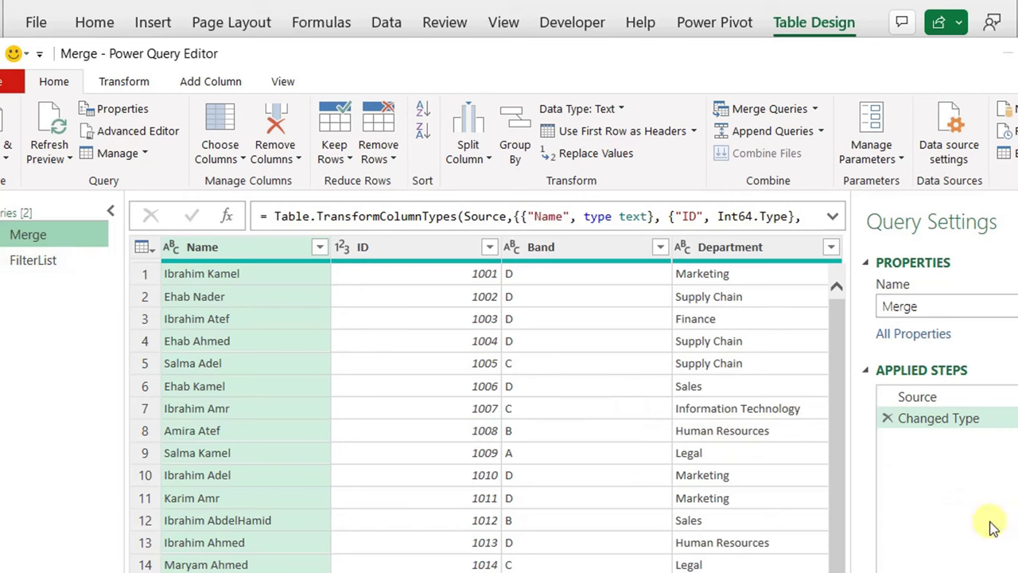
left_click(940, 401)
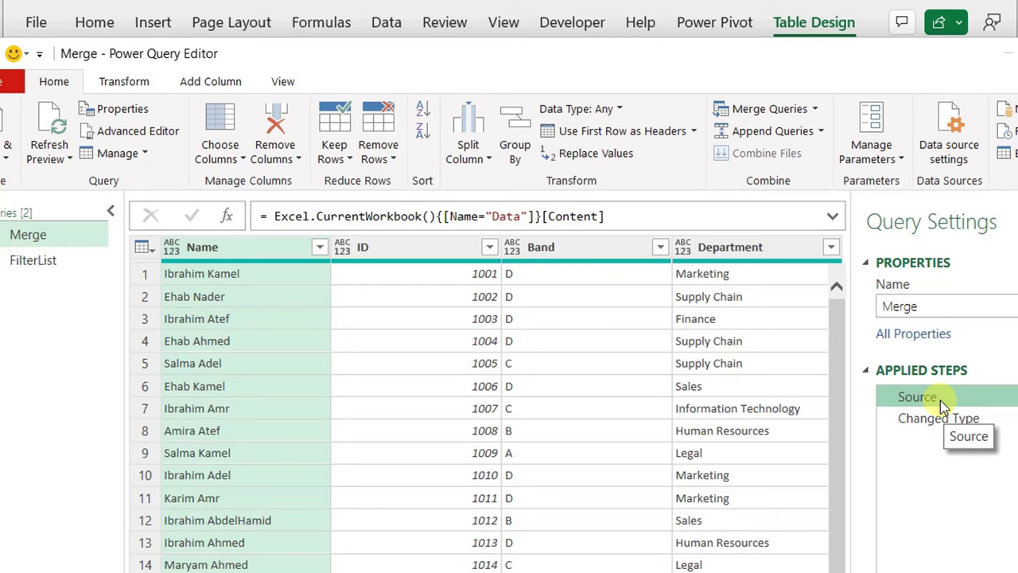
left_click(938, 422)
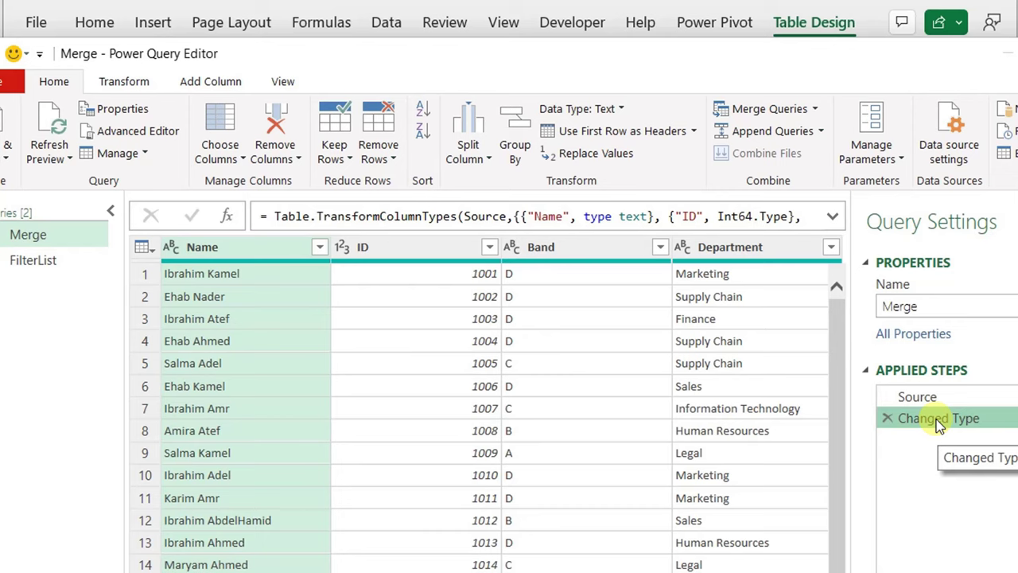
left_click(24, 262)
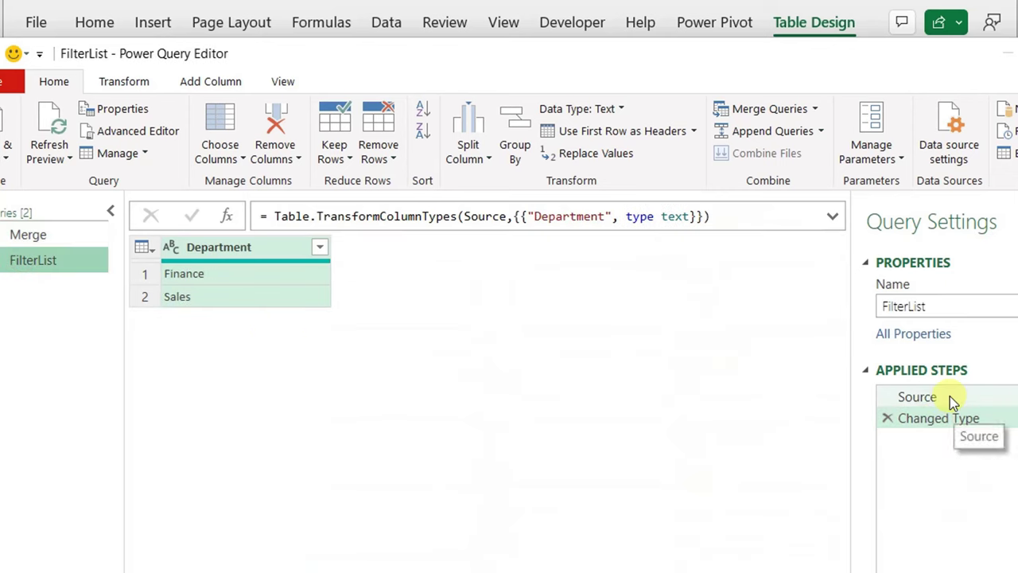
Step: Merge the Merge query with FilterList on their Department columns, using an Inner (only matching rows) join
left_click(60, 236)
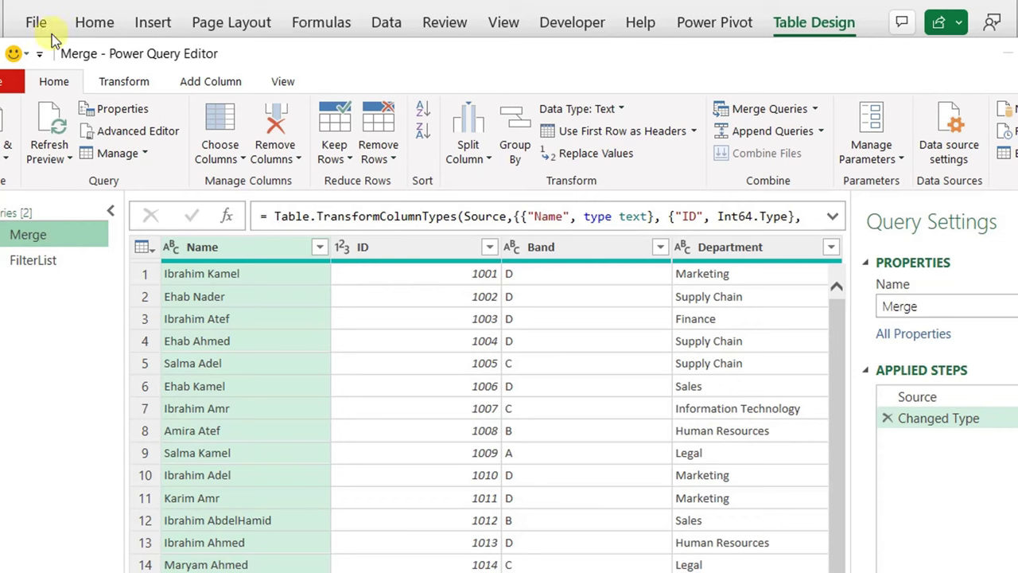
left_click(775, 116)
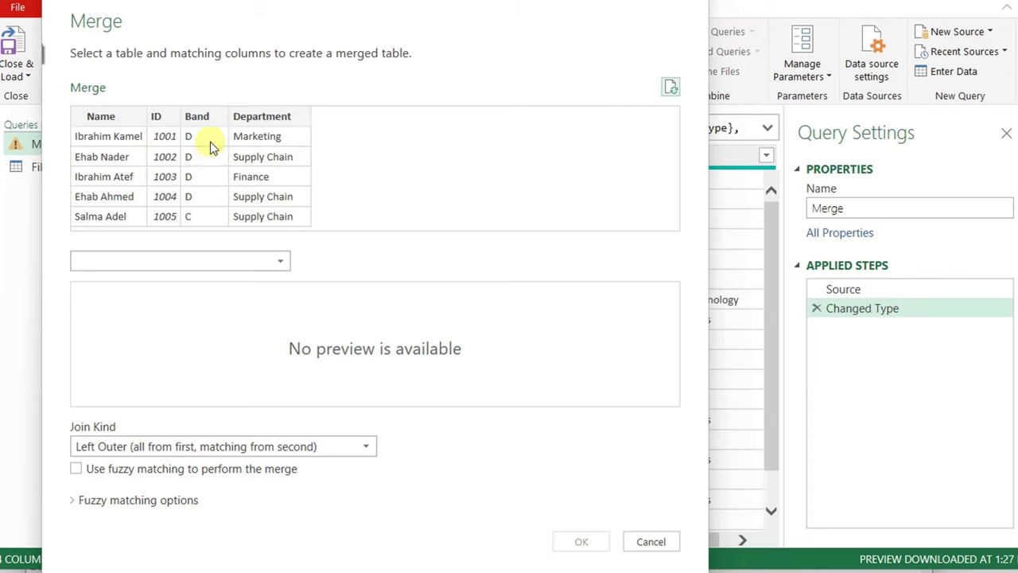
left_click(279, 115)
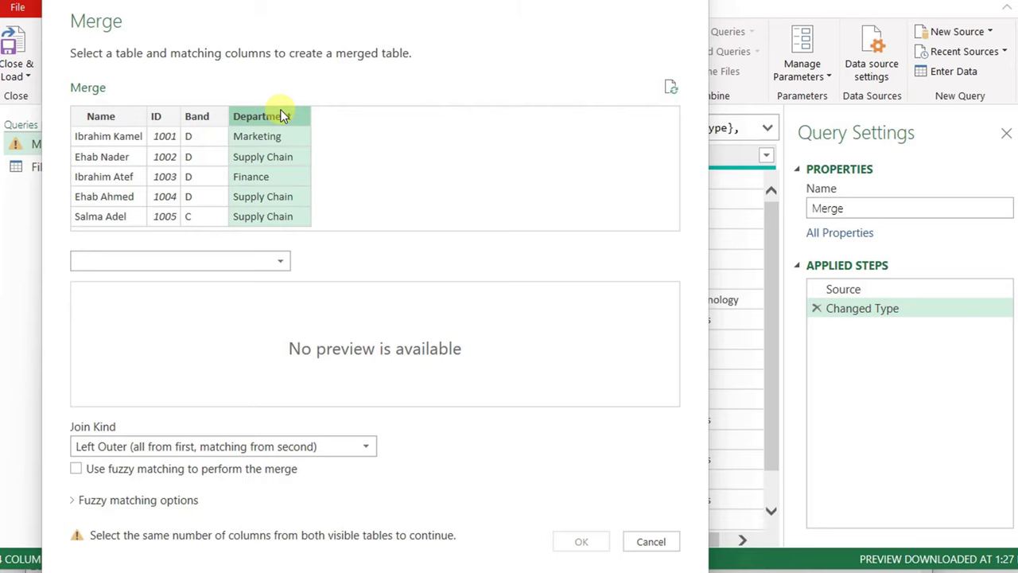
left_click(280, 261)
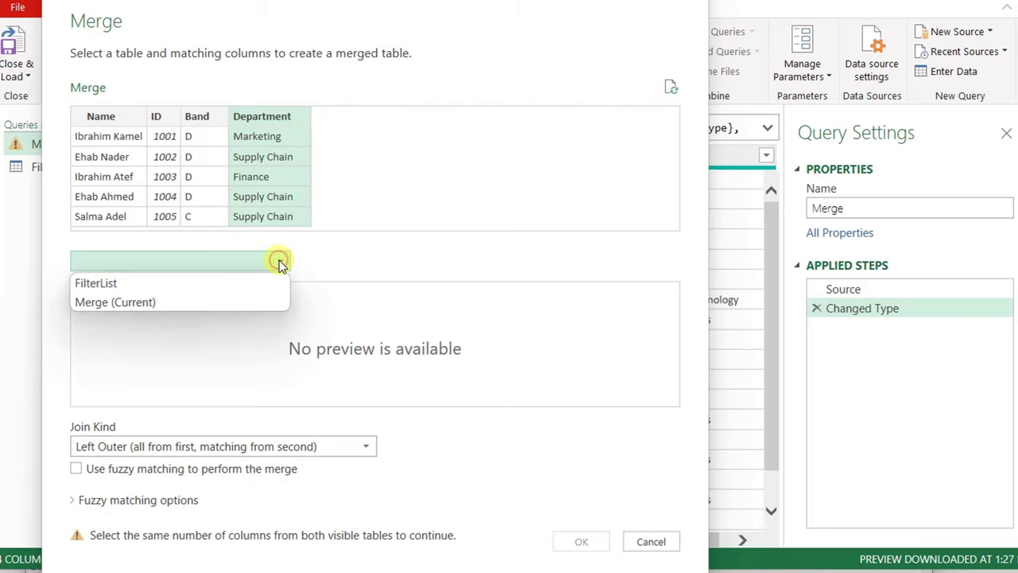
left_click(215, 283)
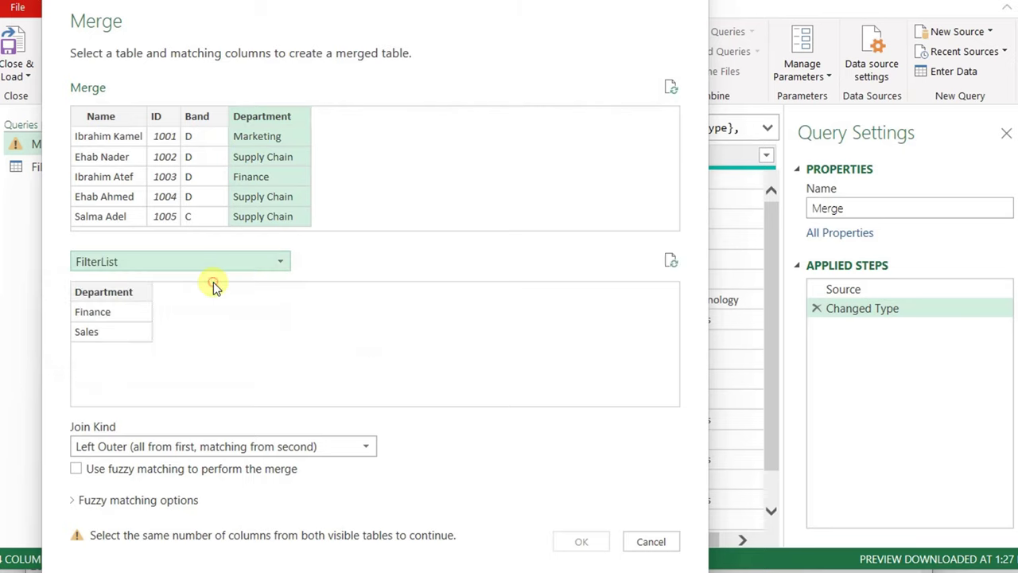
left_click(102, 293)
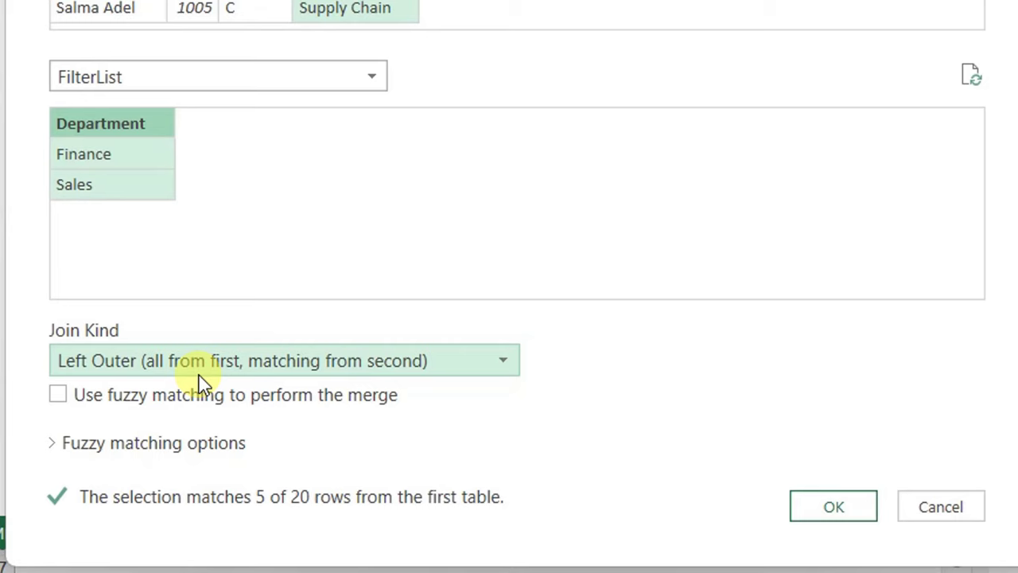
left_click(226, 366)
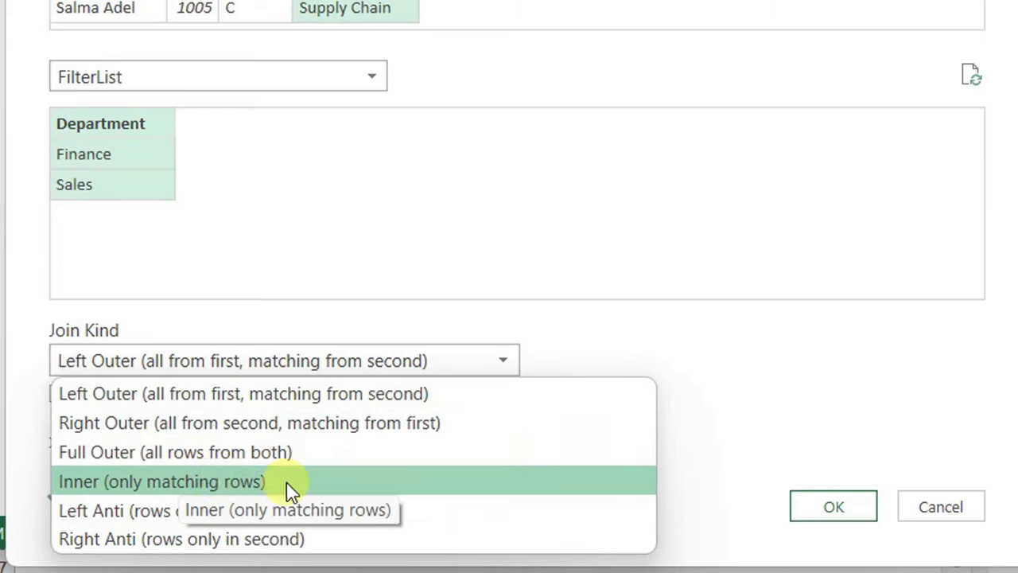
left_click(223, 492)
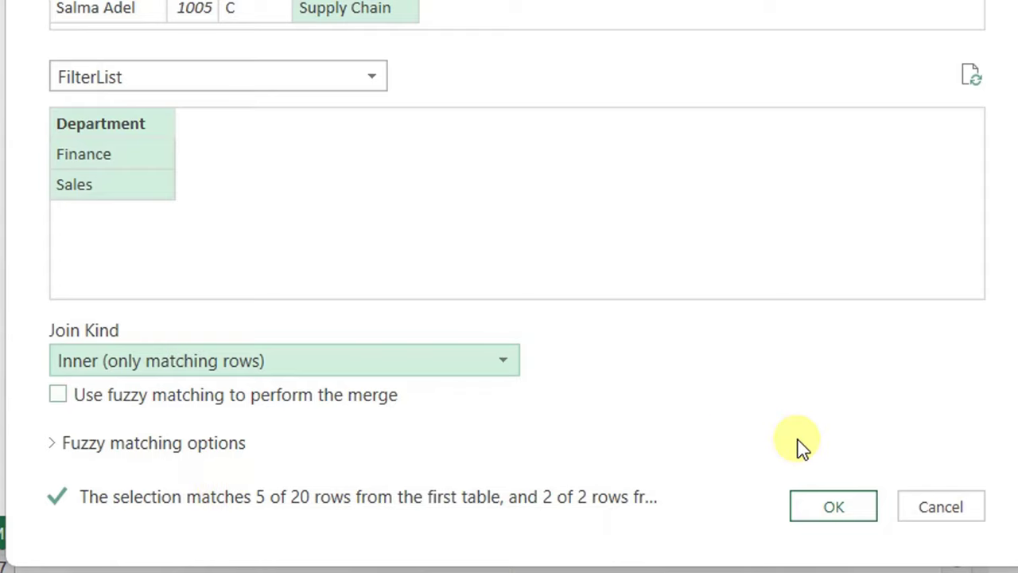
left_click(831, 506)
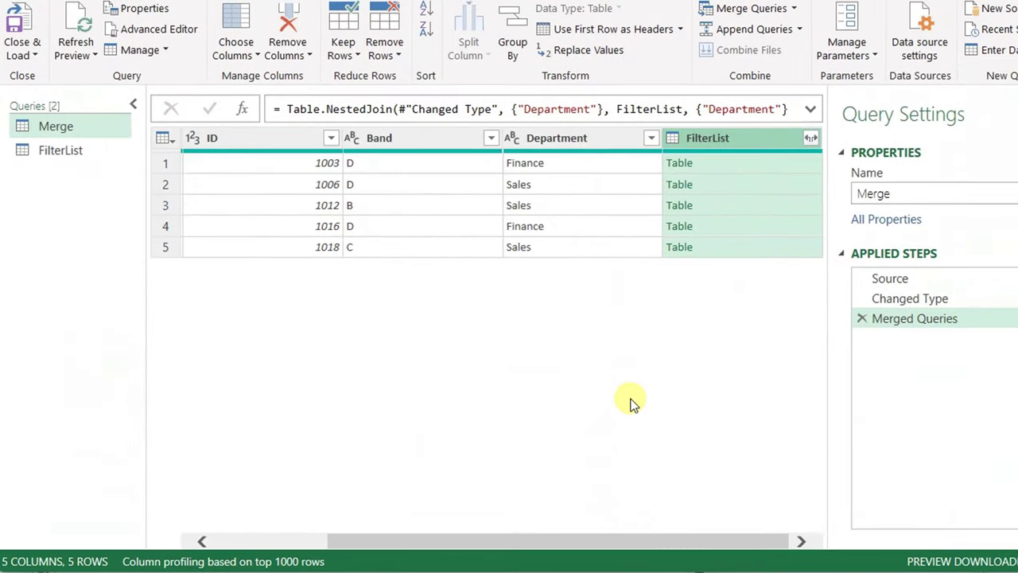
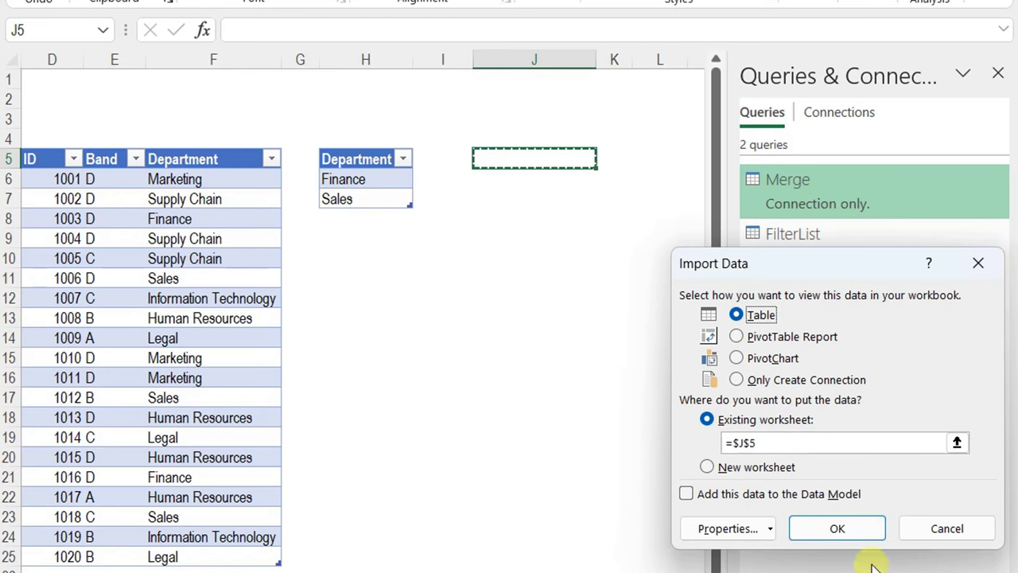
Step: Load the Merge query as a table on the existing worksheet at cell J5
left_click(841, 528)
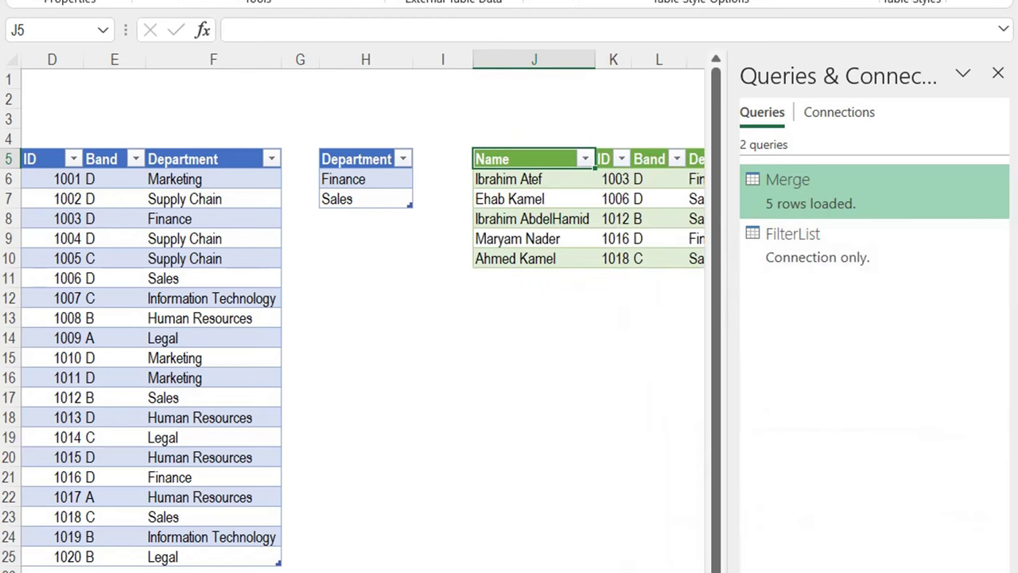
scroll(357, 318, "right", 2)
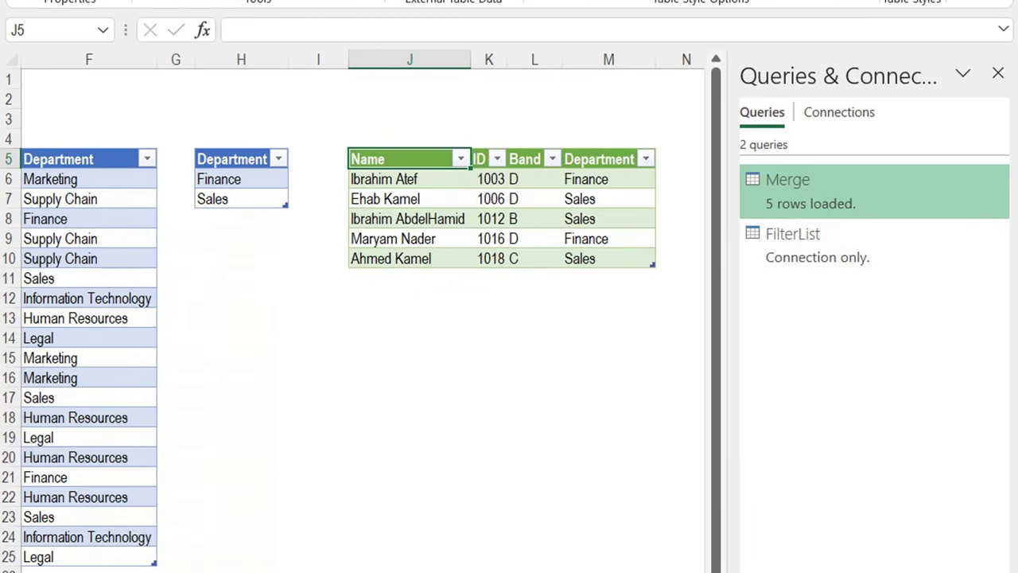
Step: Add Legal below Sales in the department filter table and refresh the merged results table
left_click(243, 218)
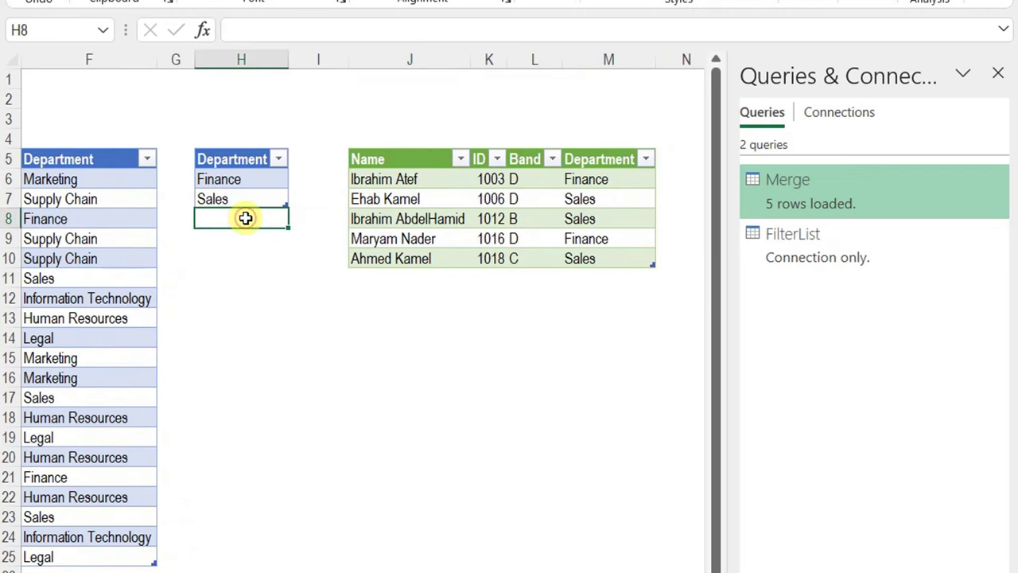
type("Legal")
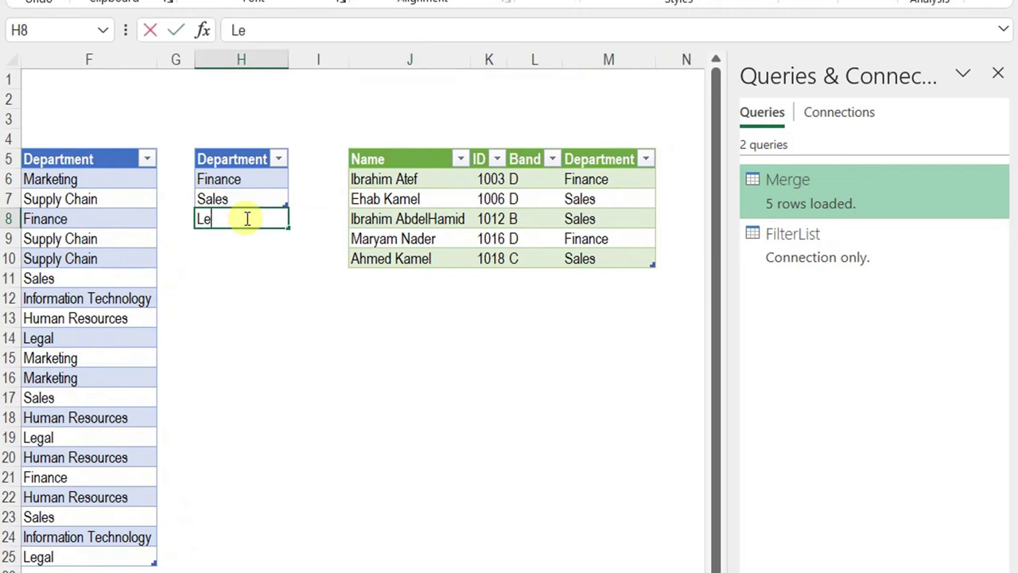
key("Return")
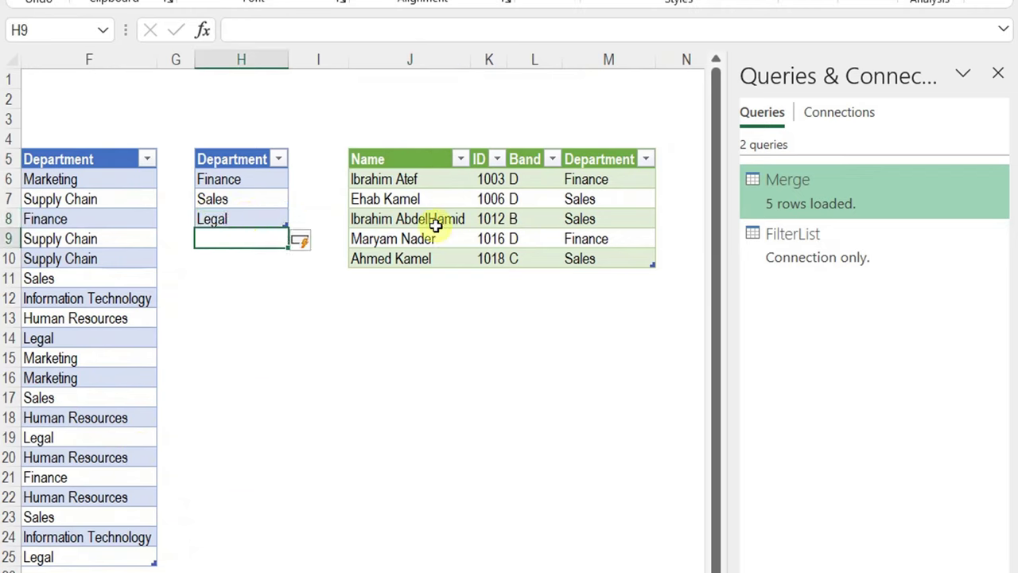
right_click(404, 221)
left_click(487, 196)
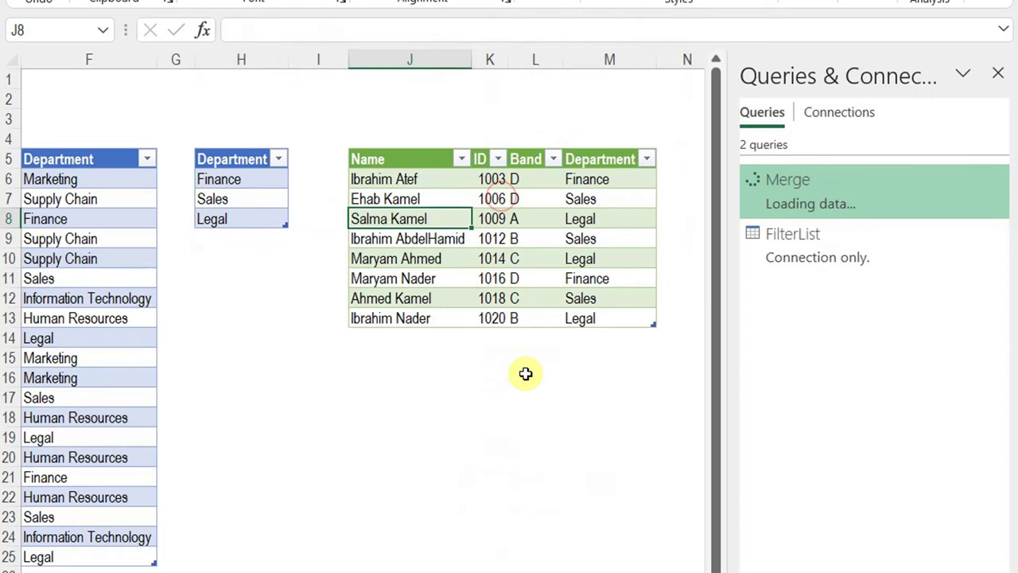
Step: Add a second Sales entry below Legal in the department filter table, refresh the merged results table, and compare the two Sales entries
left_click(263, 219)
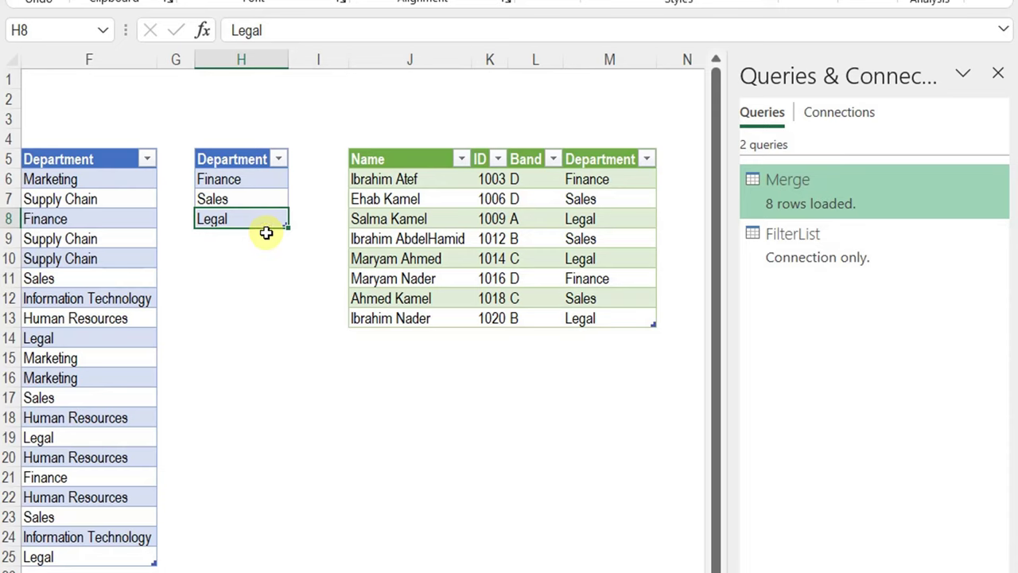
left_click(266, 238)
type("Sales")
key("Return")
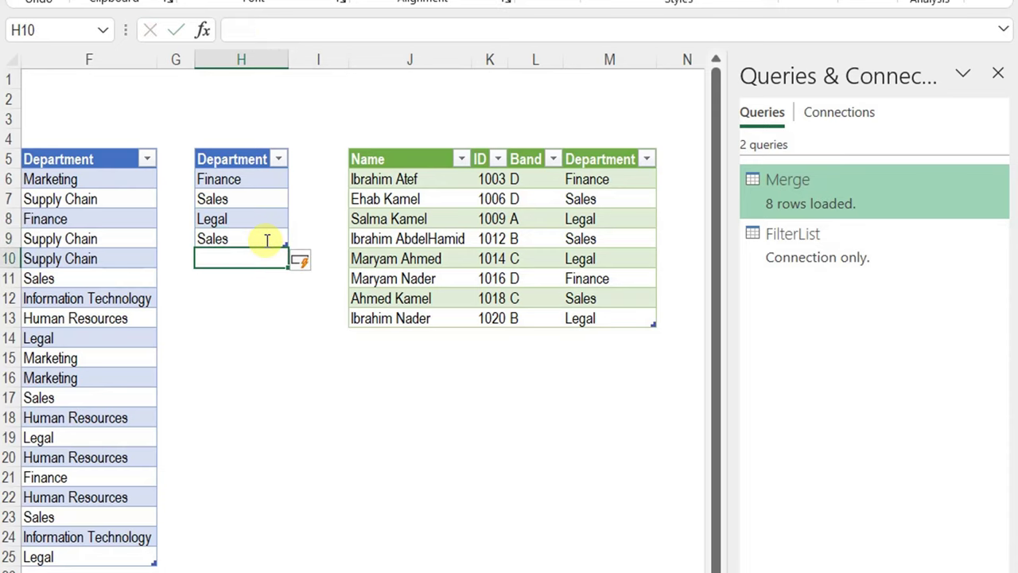
right_click(400, 234)
left_click(468, 194)
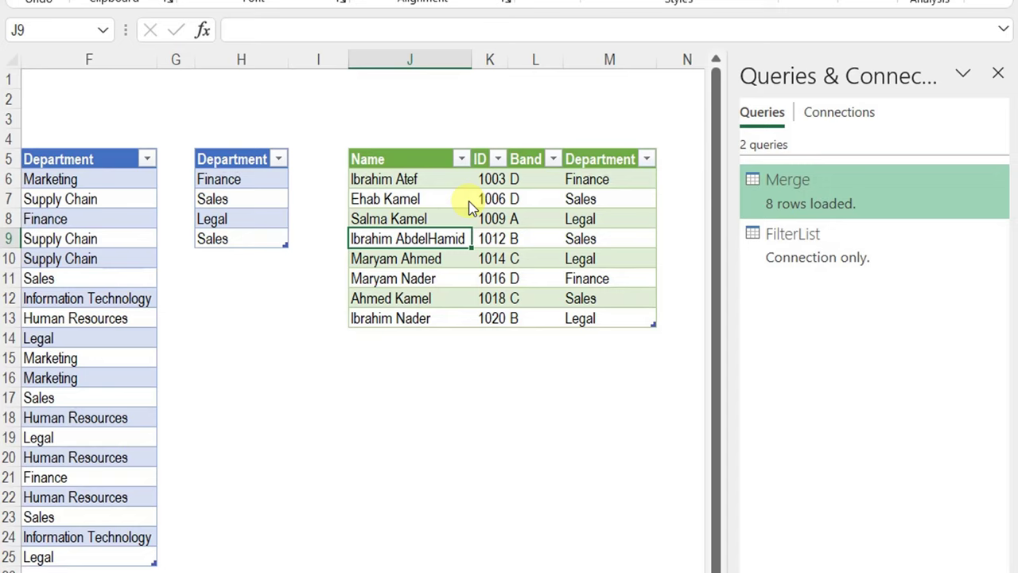
left_click(255, 200)
left_click(252, 237)
left_click(255, 199)
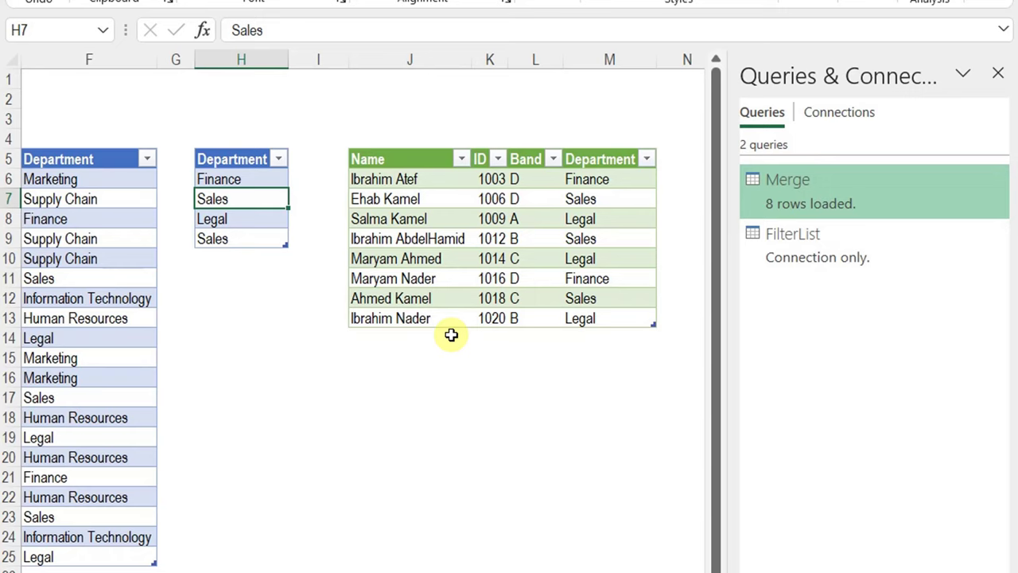
Step: Add supply chain in lowercase at the end of the department filter table and refresh the merged results table
left_click(237, 253)
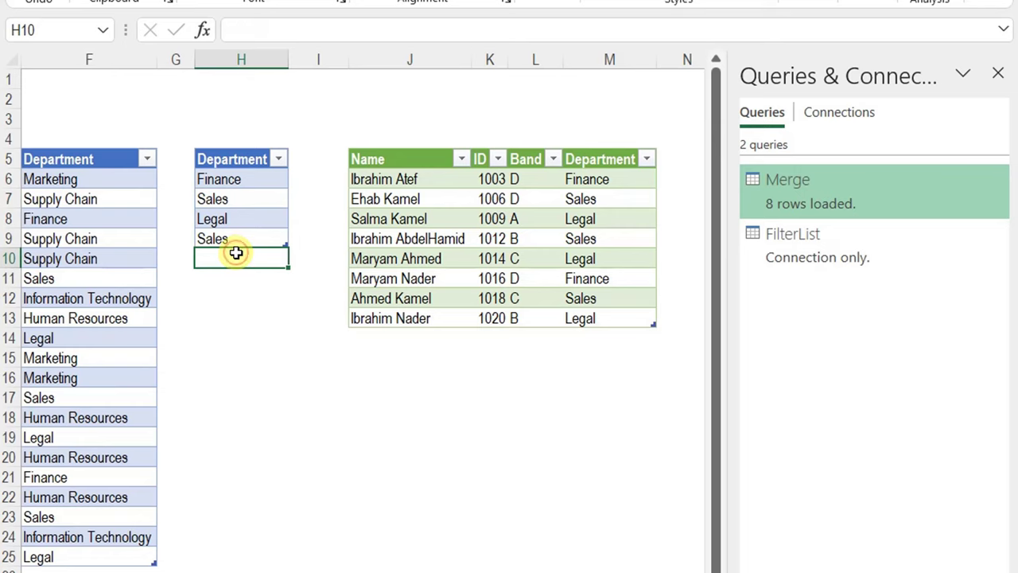
type("supply chain")
key("Return")
right_click(490, 237)
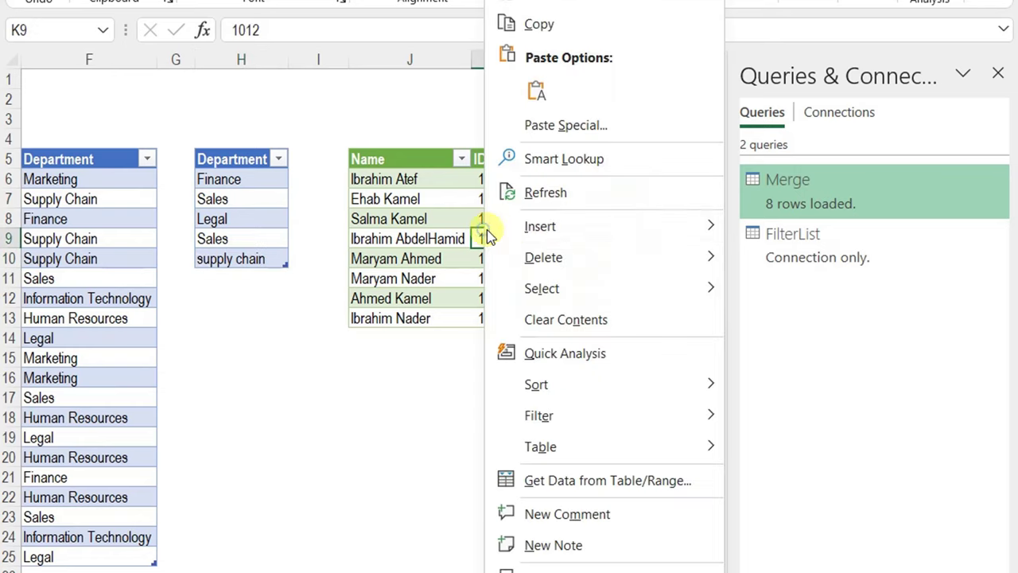
left_click(544, 190)
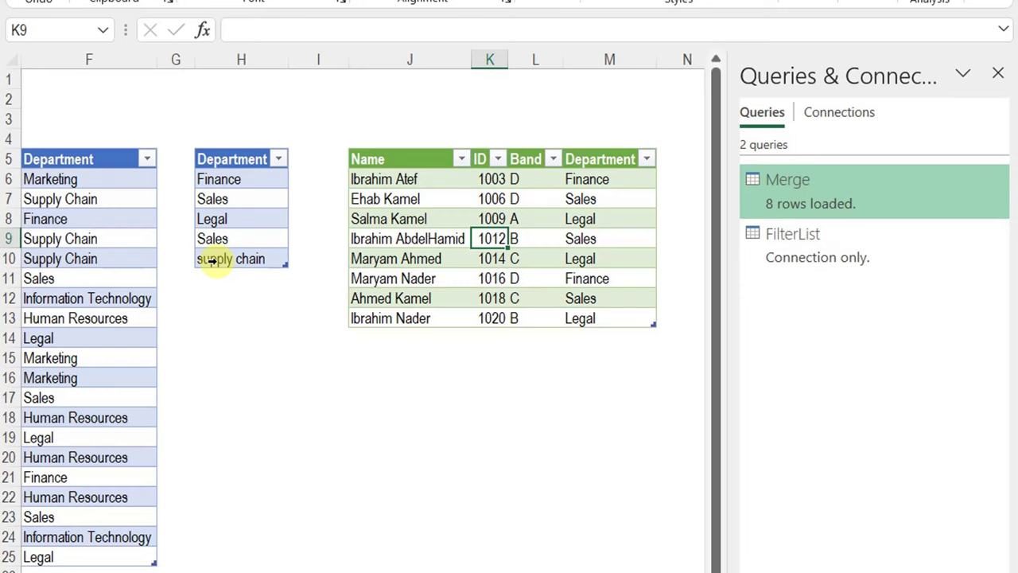
Step: Enable fuzzy matching in the Merge query's Merged Queries step and refresh the results table on the worksheet
mouse_move(840, 199)
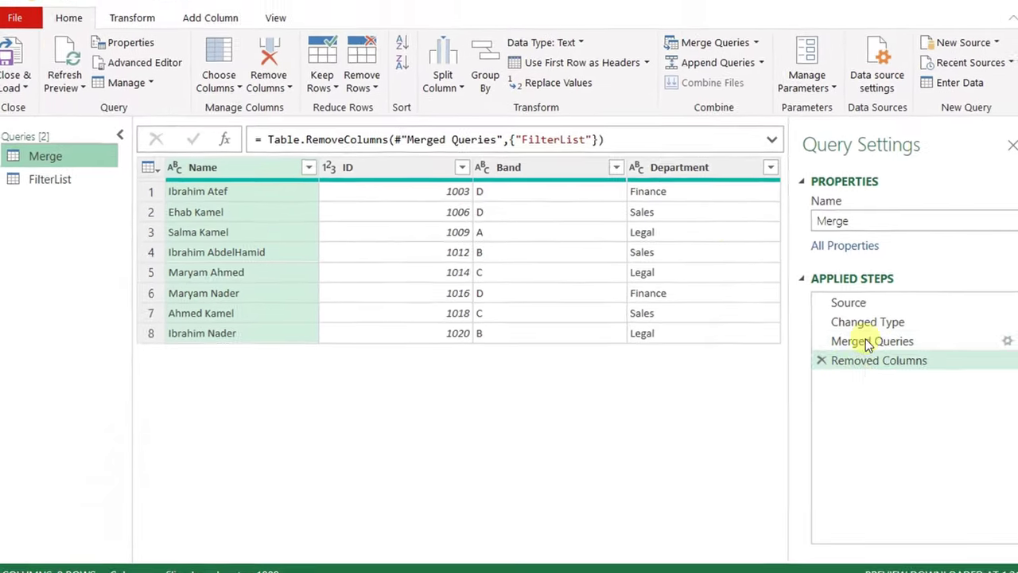
left_click(845, 350)
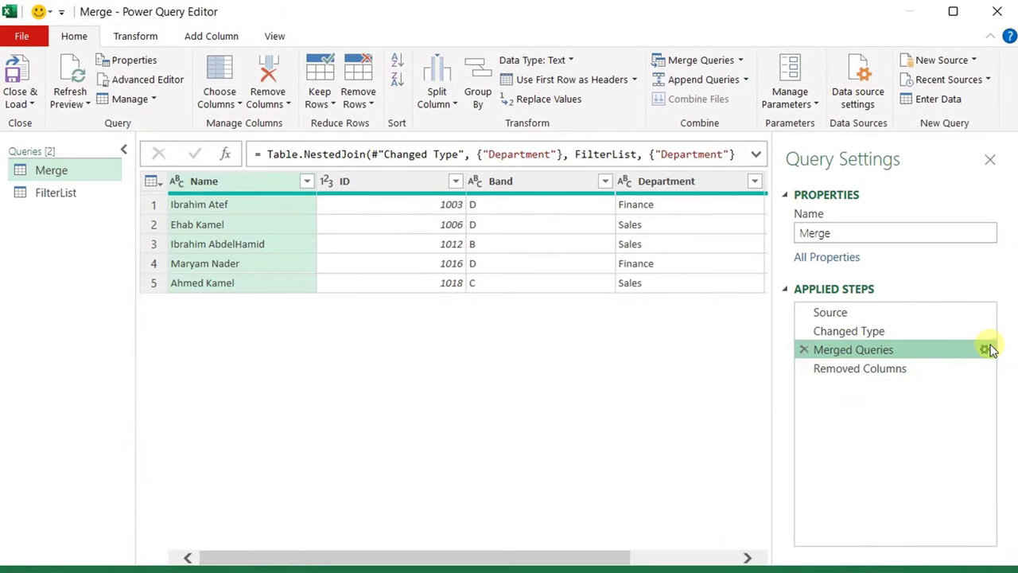
left_click(984, 350)
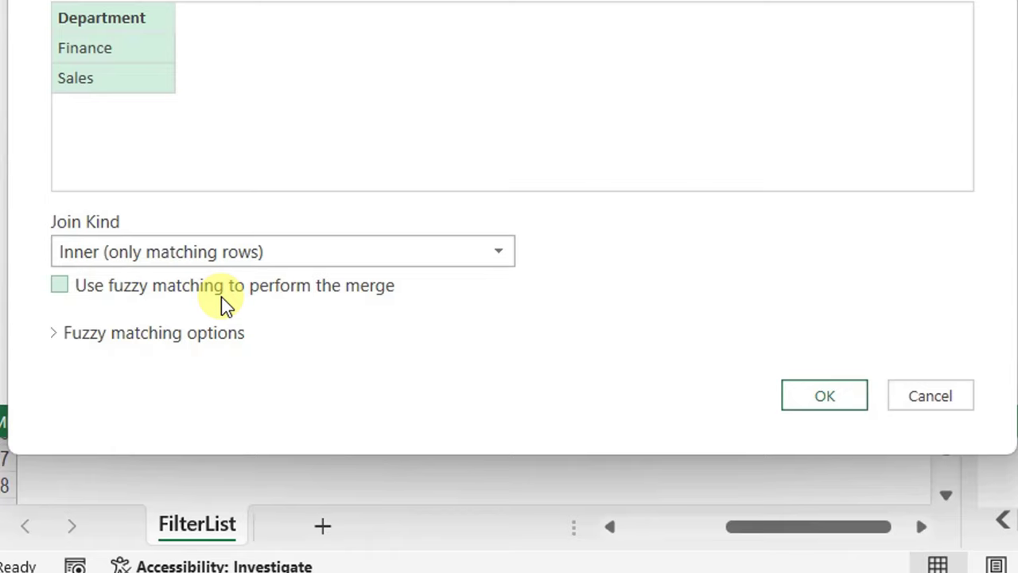
left_click(59, 295)
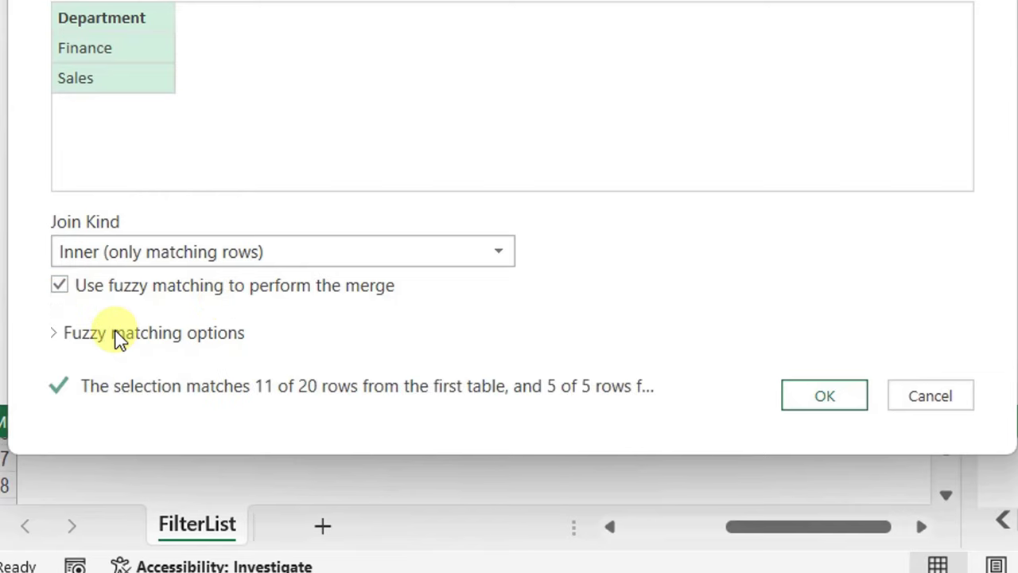
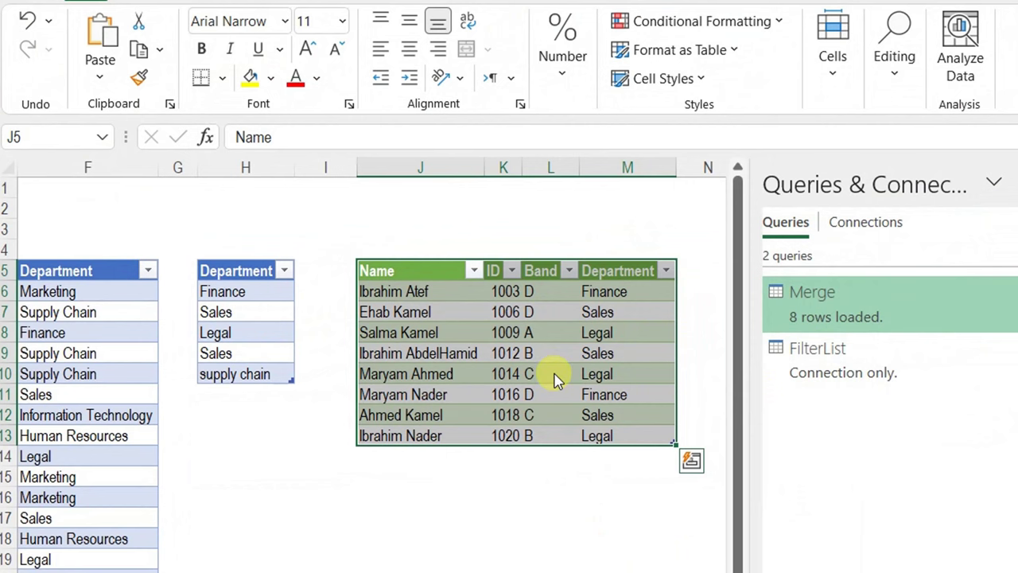
left_click(554, 375)
key("ctrl+alt+F5")
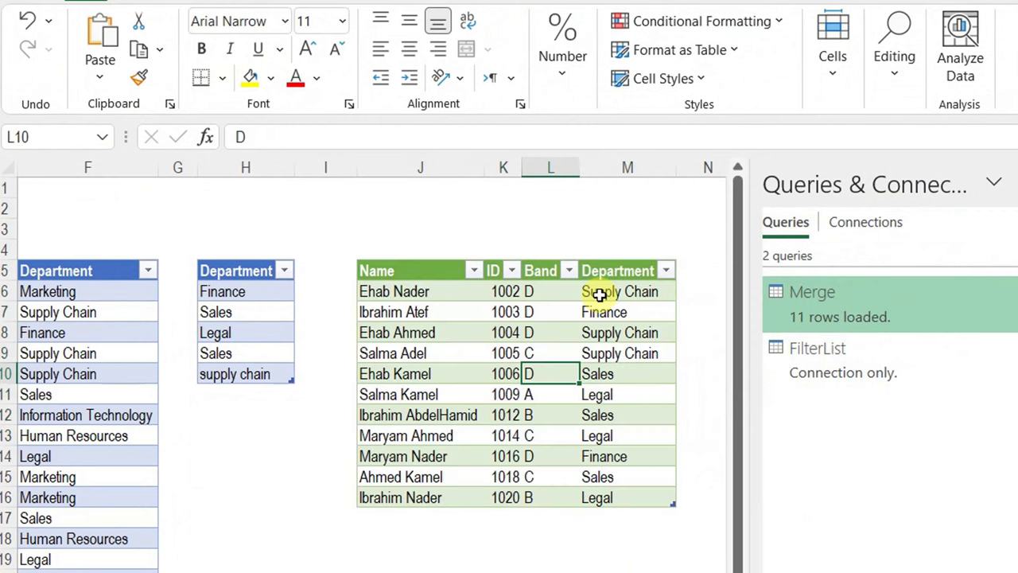
Step: Replace the final letter of Legal in cell H8 with a capital L and refresh the merged results table
left_click(250, 333)
left_click(290, 138)
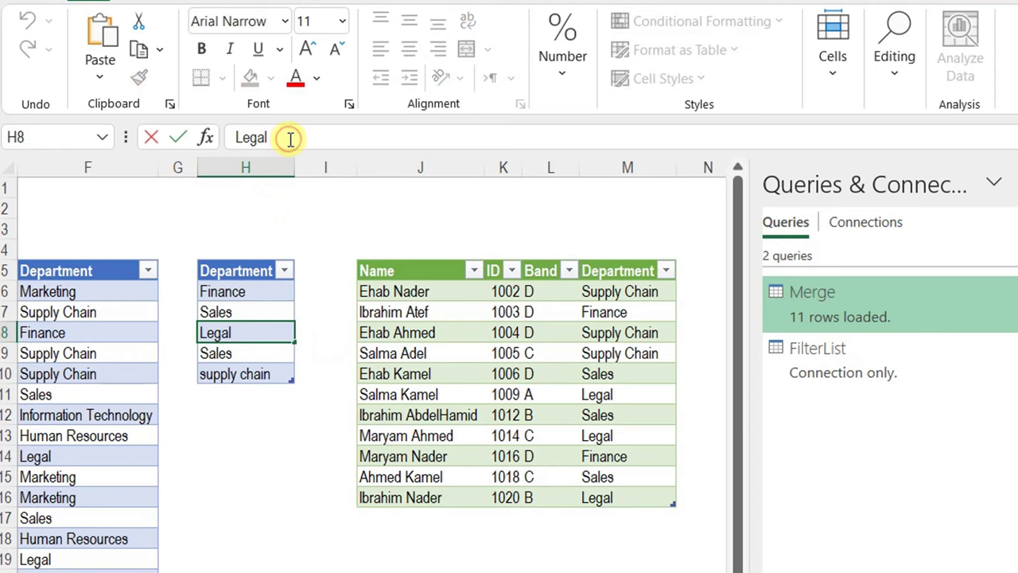
key("BackSpace")
type("L")
key("Return")
right_click(479, 378)
left_click(521, 307)
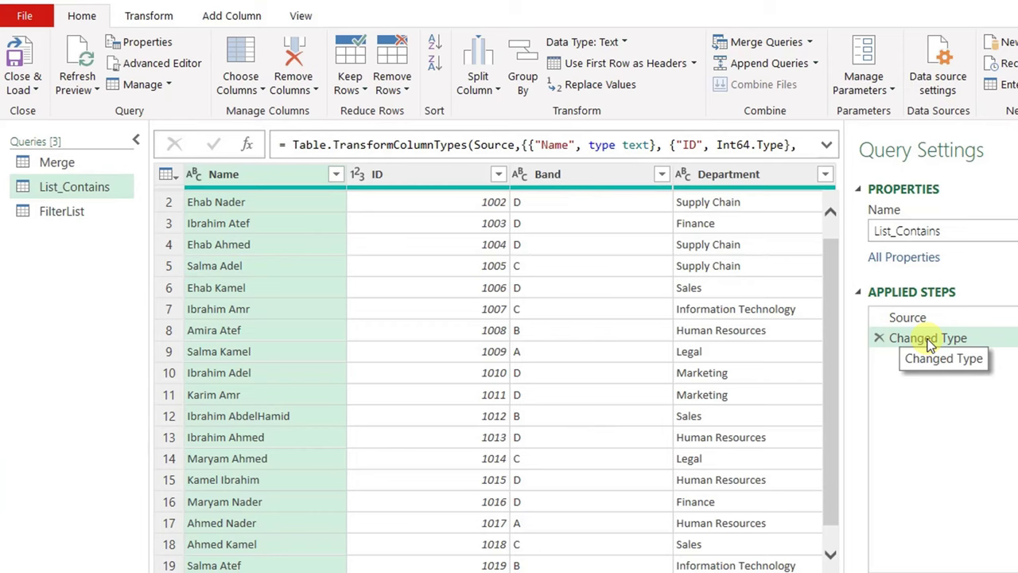
Step: Filter the Department column of the List_Contains query to Human Resources only
left_click(819, 178)
left_click(813, 174)
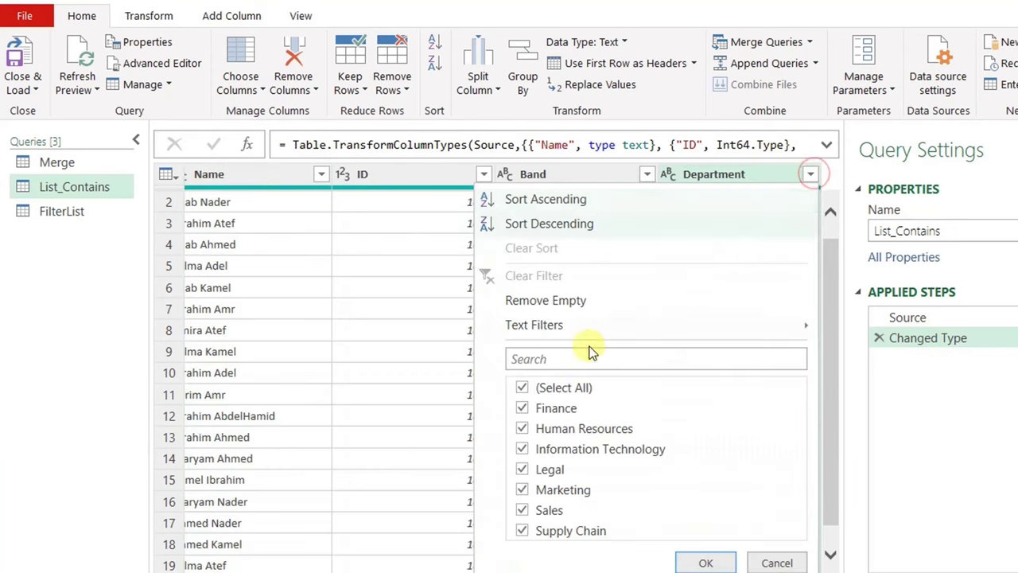
left_click(525, 388)
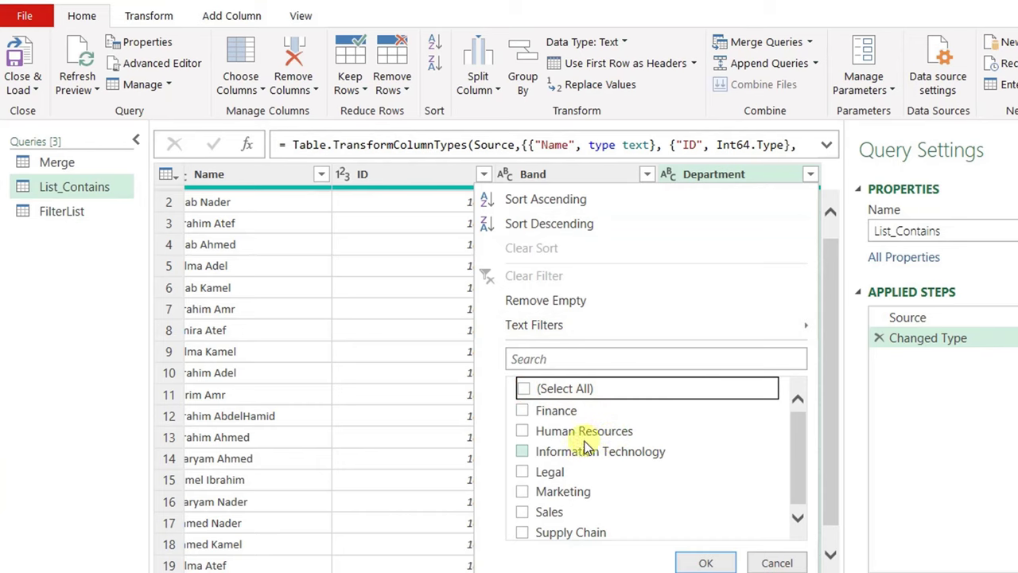
left_click(524, 430)
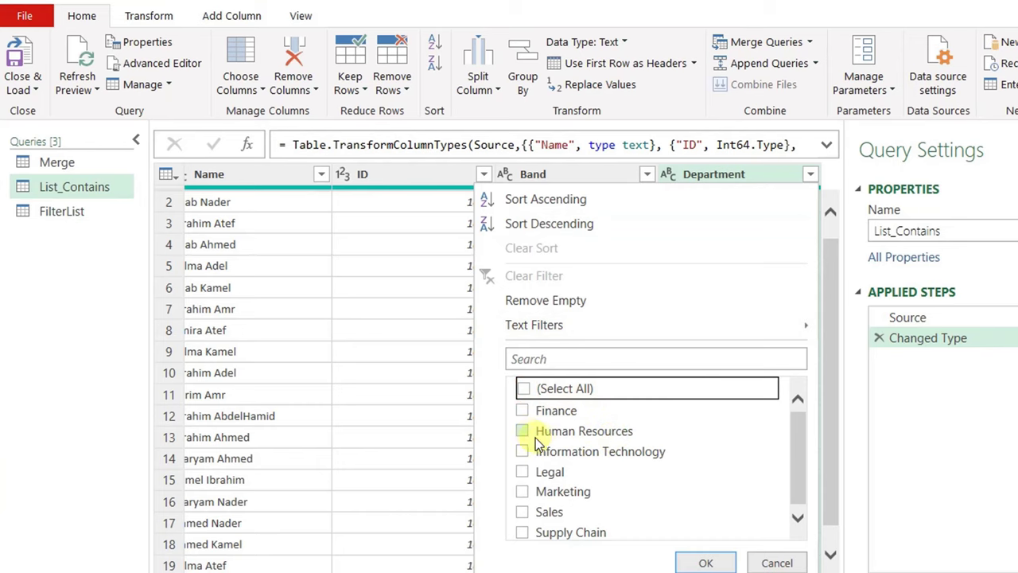
left_click(703, 561)
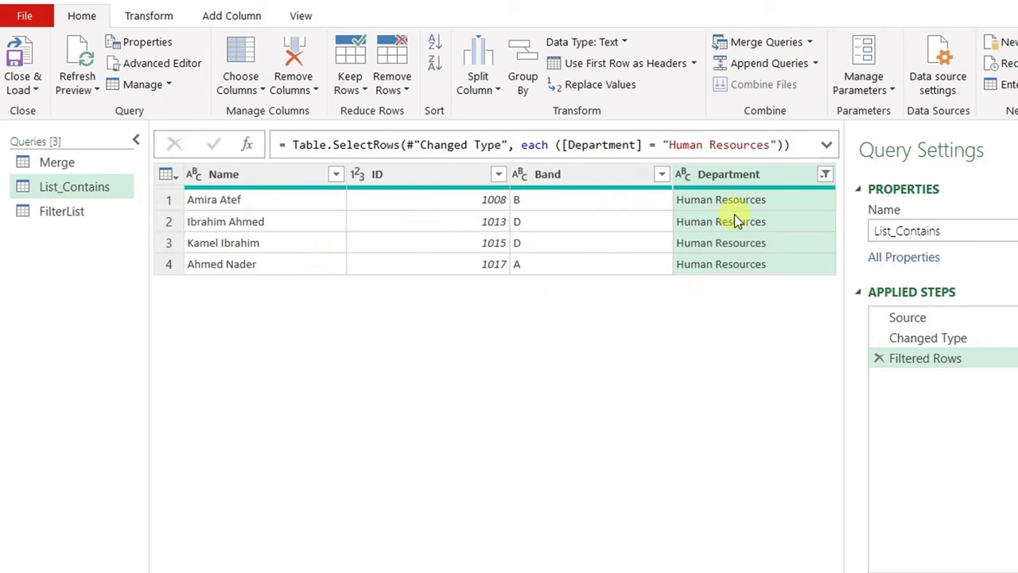
Step: Expand the Filtered Rows formula and examine its Changed Type table argument, the each keyword and the Department condition
left_click(825, 144)
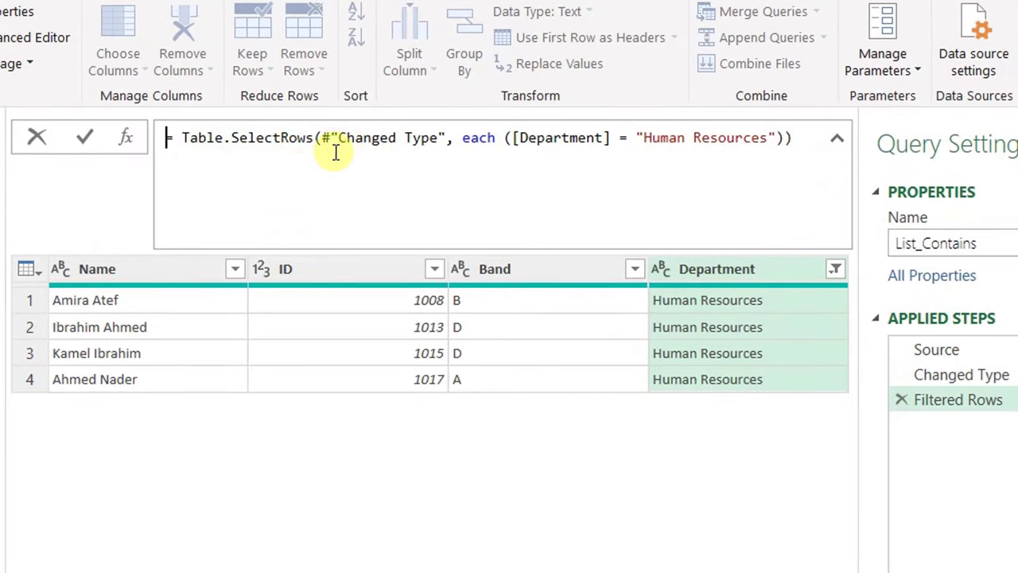
left_click_drag(320, 137, 445, 138)
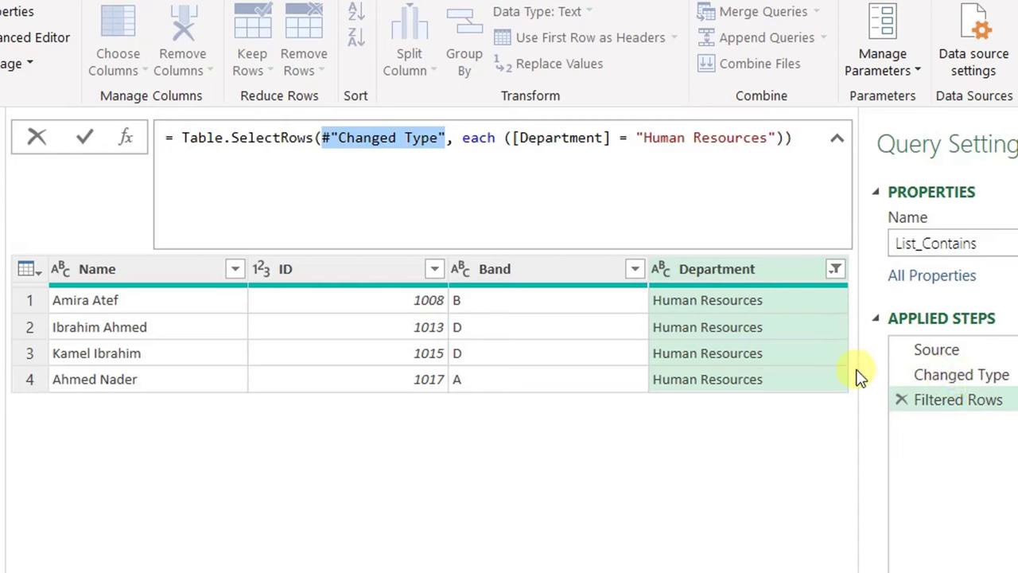
left_click(450, 141)
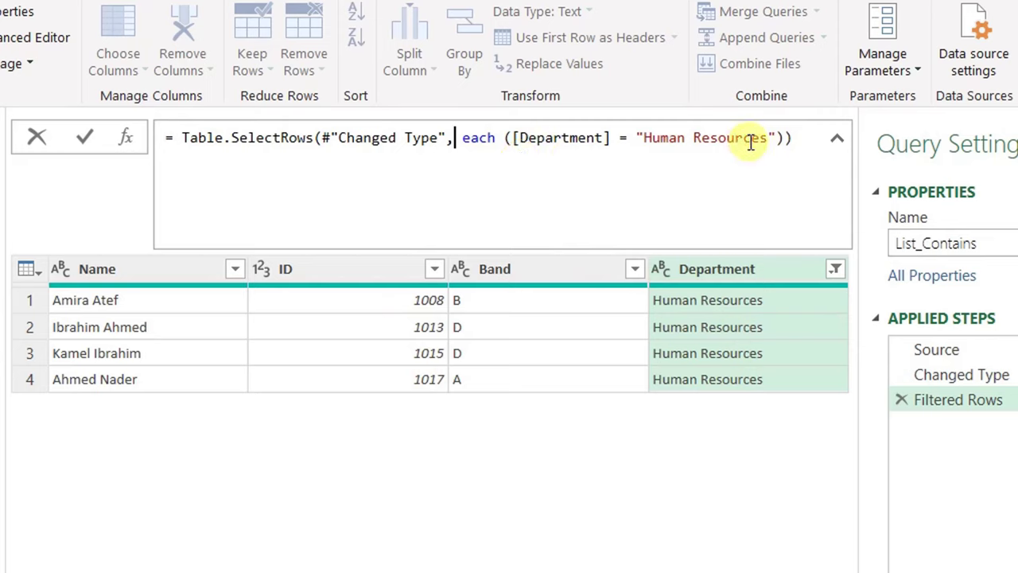
double_click(479, 138)
left_click(540, 138)
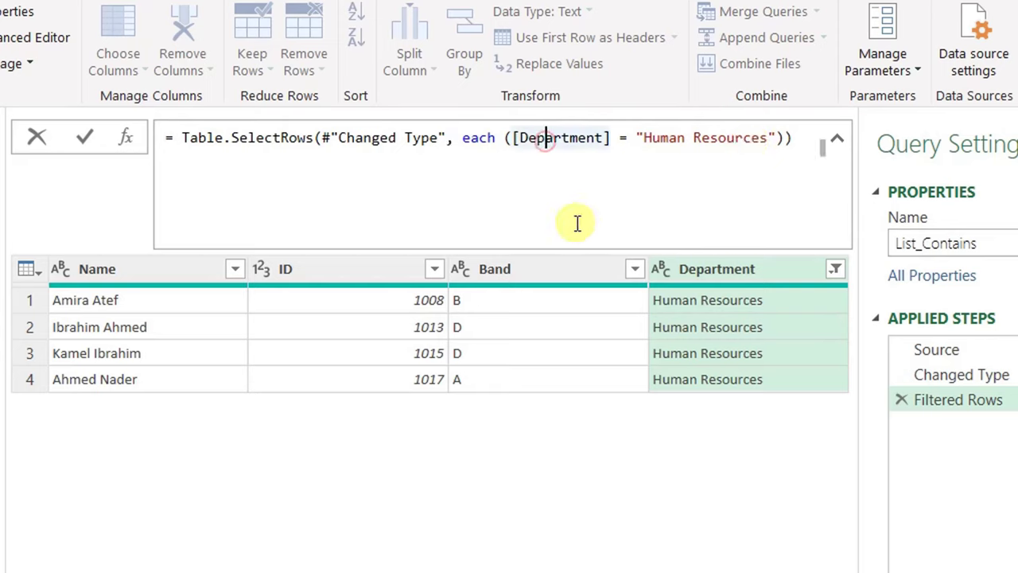
left_click(620, 138)
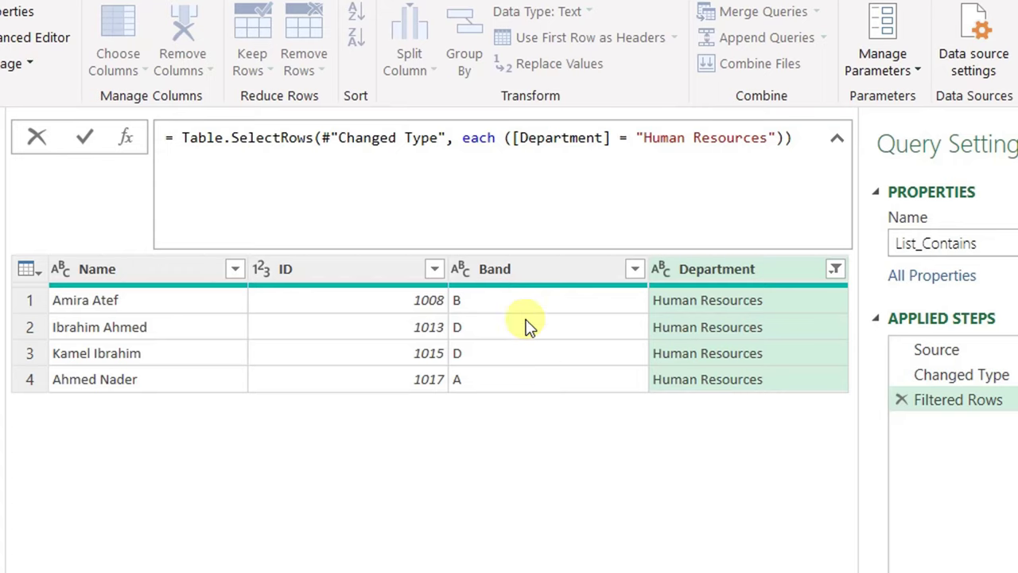
Step: Replace the Human Resources condition in the Filtered Rows formula with a List.Contains call that takes FilterList[Department] as its list
left_click_drag(506, 140, 784, 137)
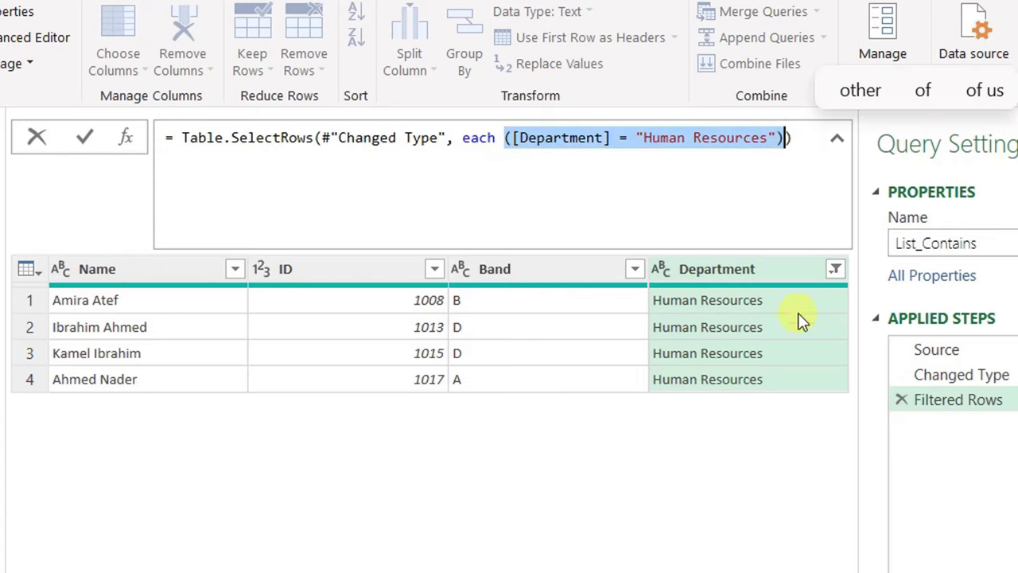
key("BackSpace")
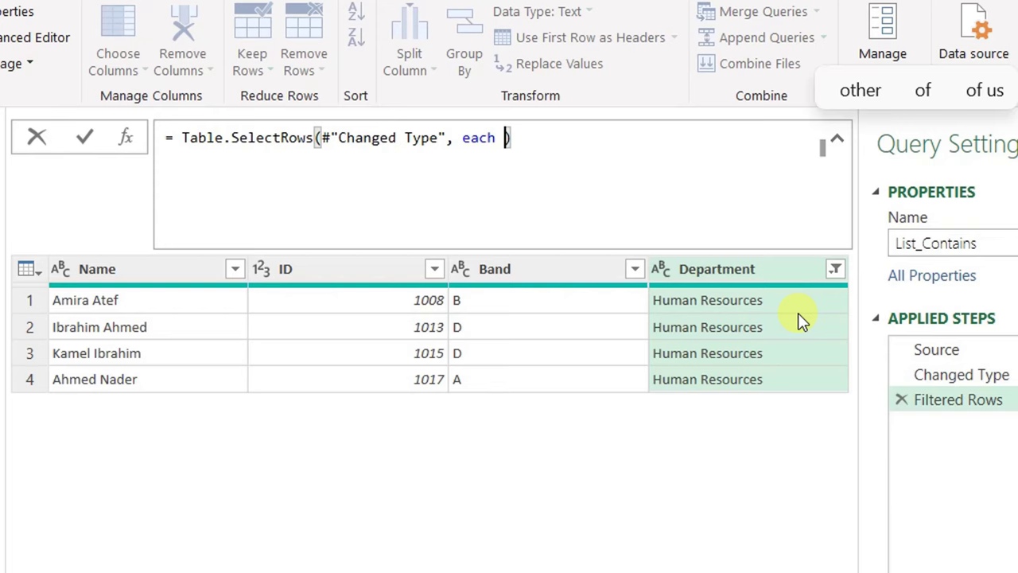
type("List.Contains")
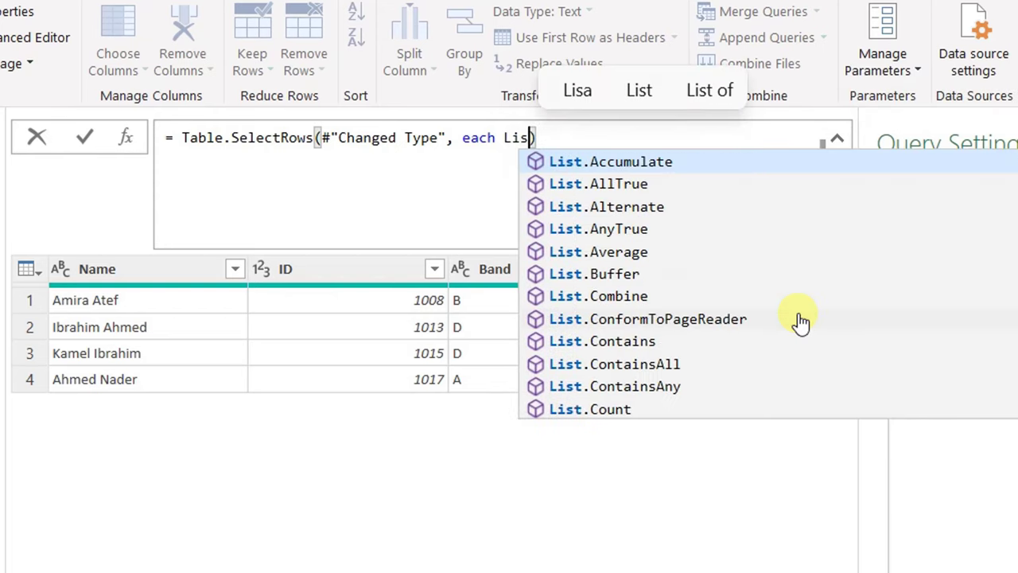
type("(")
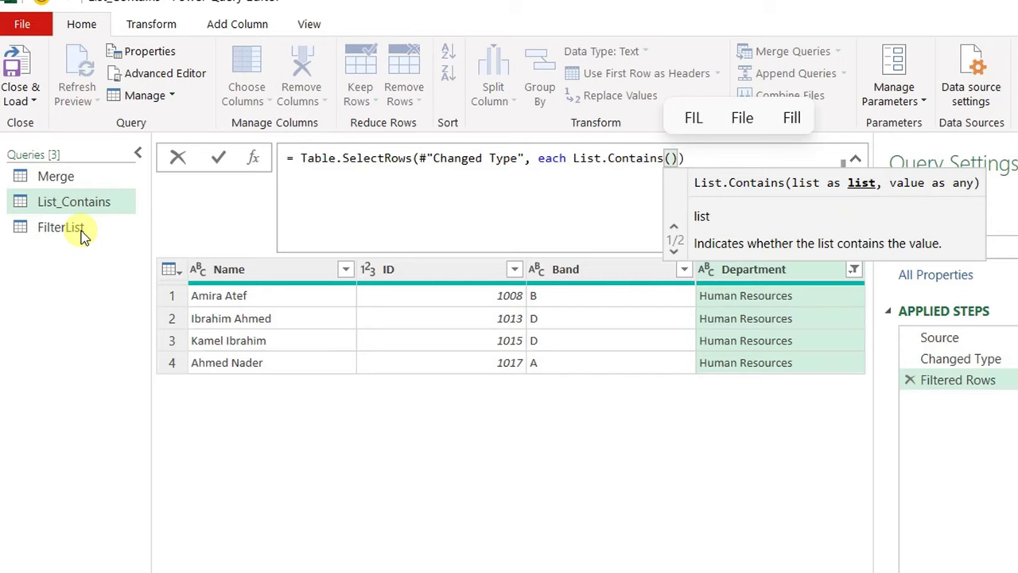
type("FilterList")
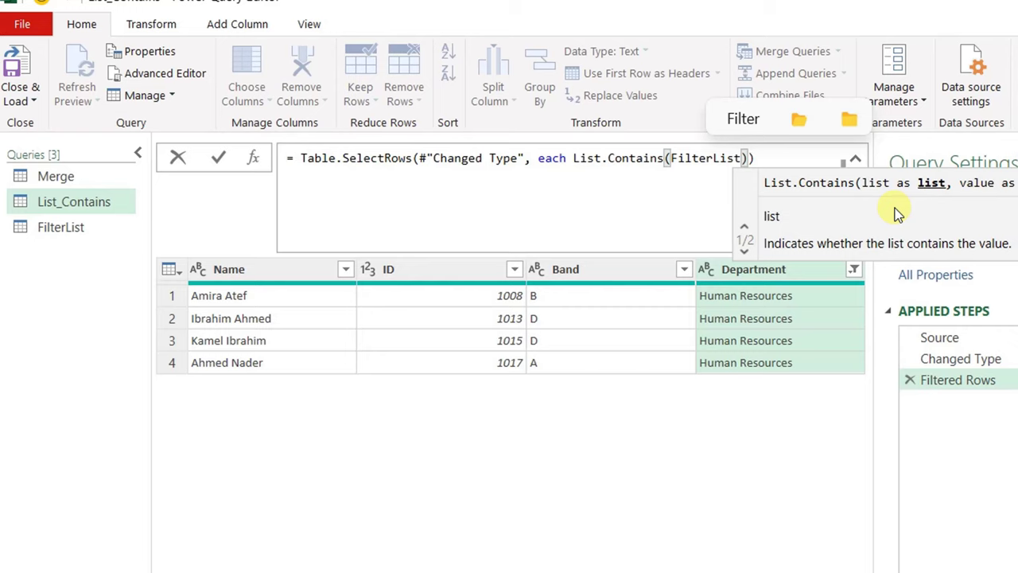
type("[")
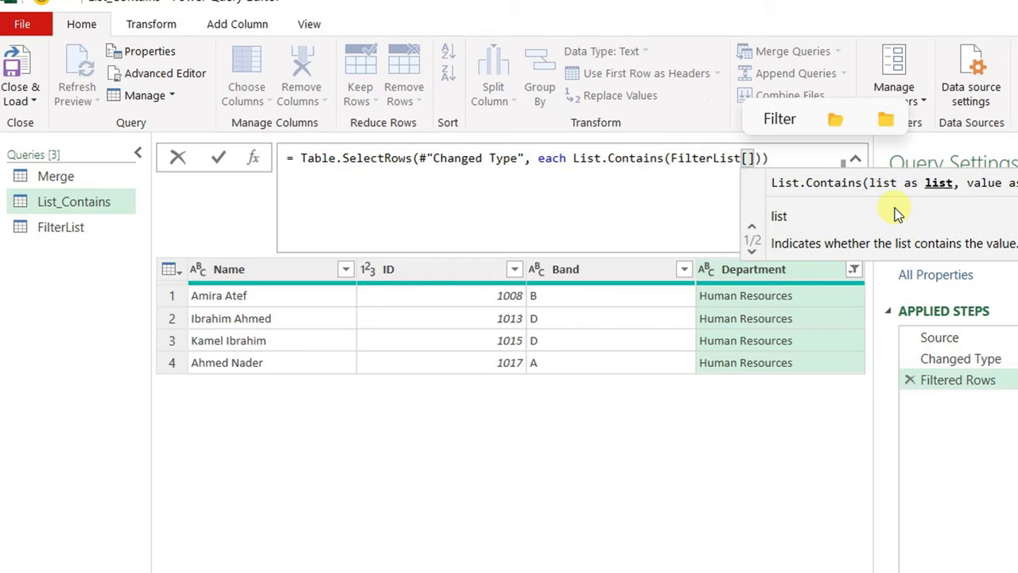
type("Department")
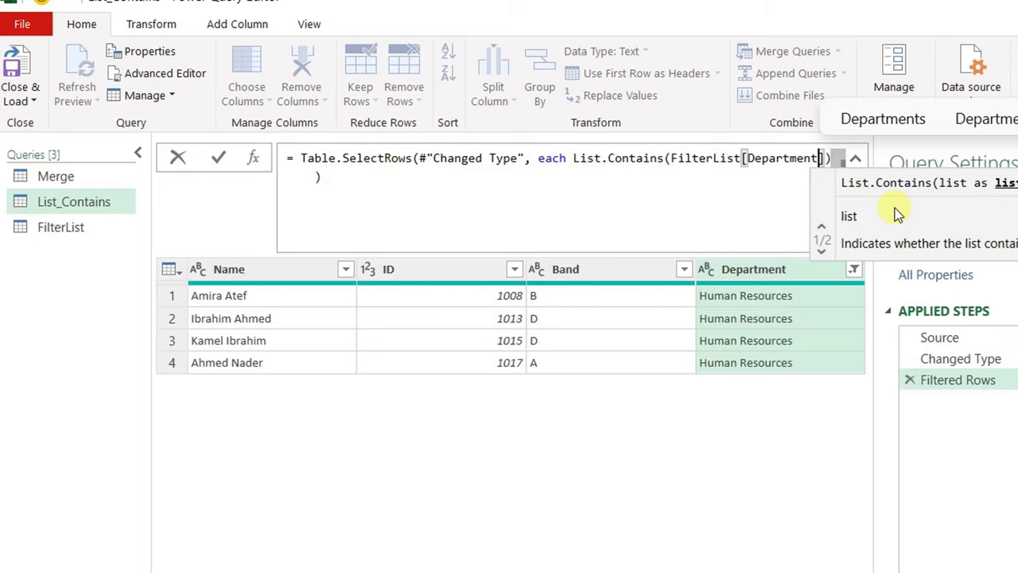
type("]")
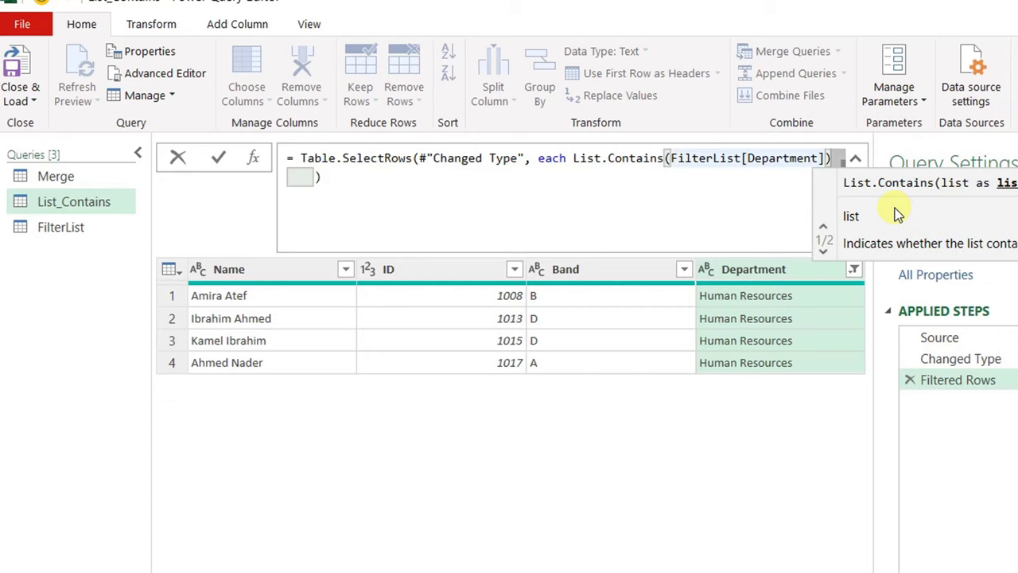
Step: Add [Department] as the value argument of List.Contains and apply the Filtered Rows formula
type(",")
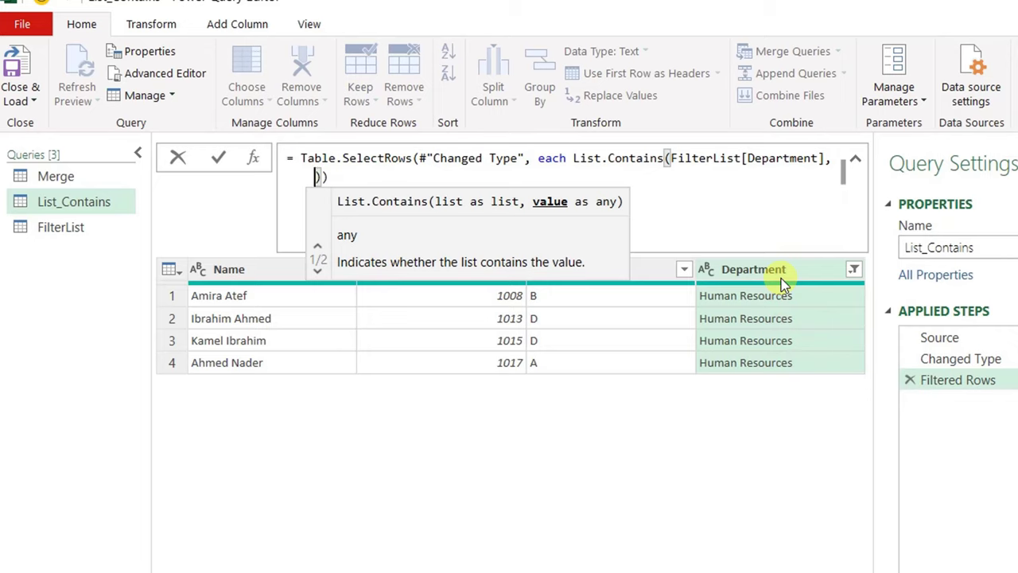
type("[")
type("Department")
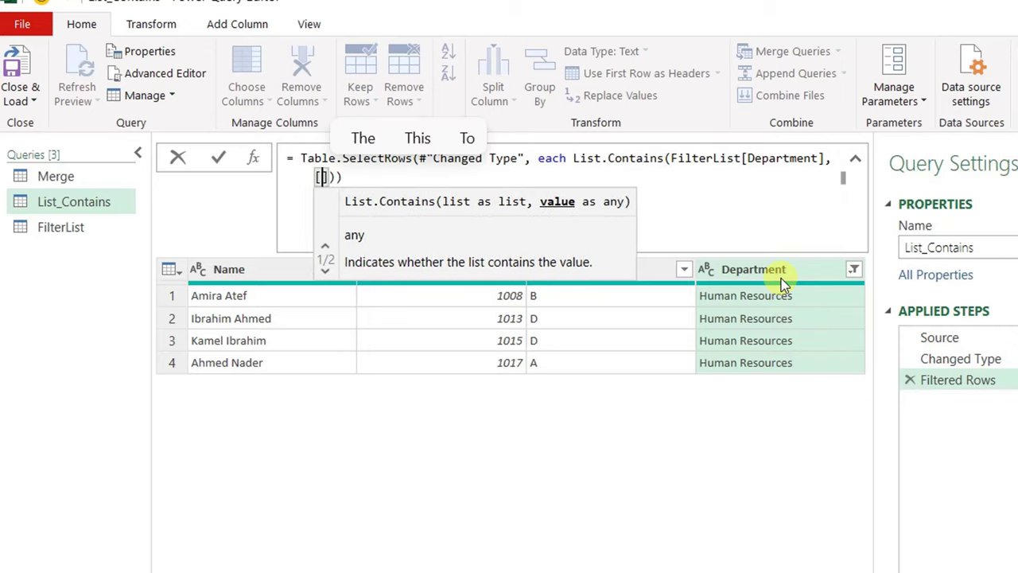
left_click(510, 179)
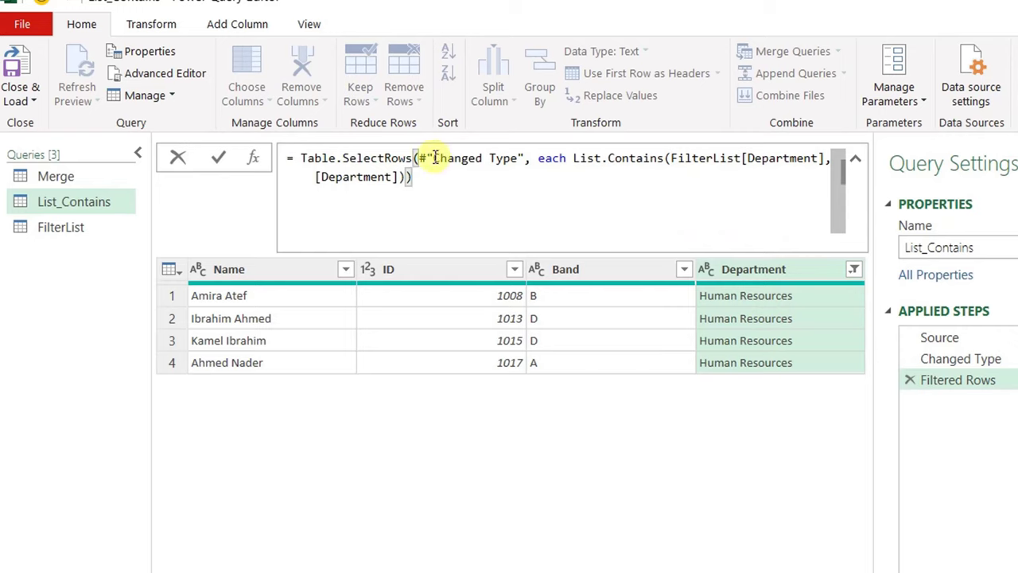
left_click(222, 157)
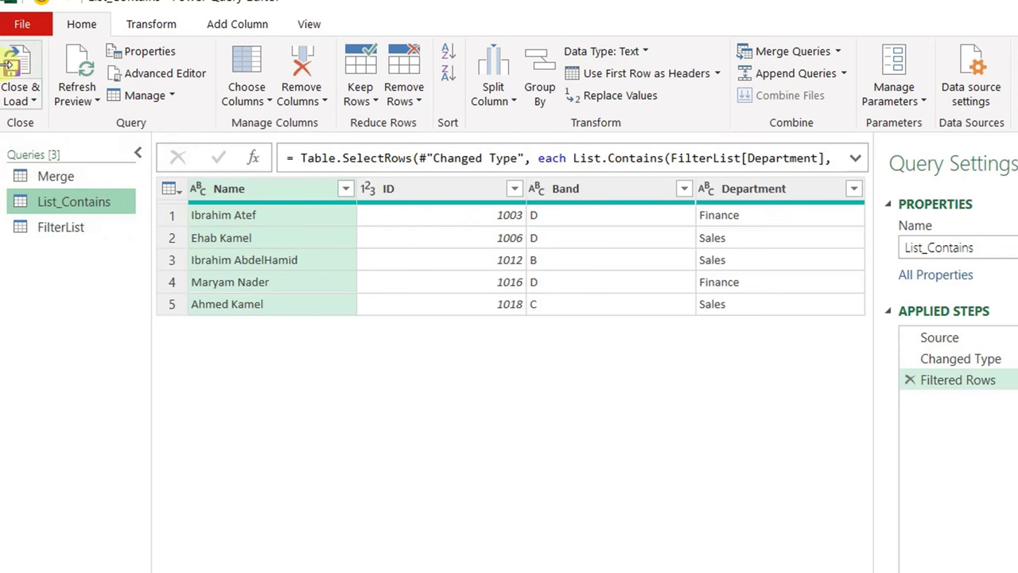
Step: Close the query editor and load List_Contains as a table on the existing worksheet, starting in column O beside the merged results
left_click(17, 70)
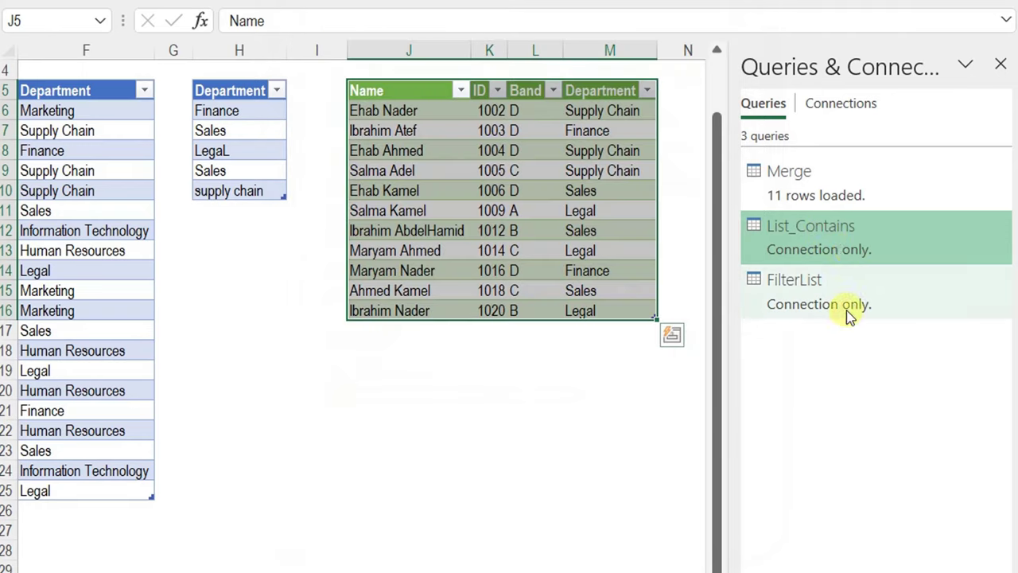
right_click(825, 244)
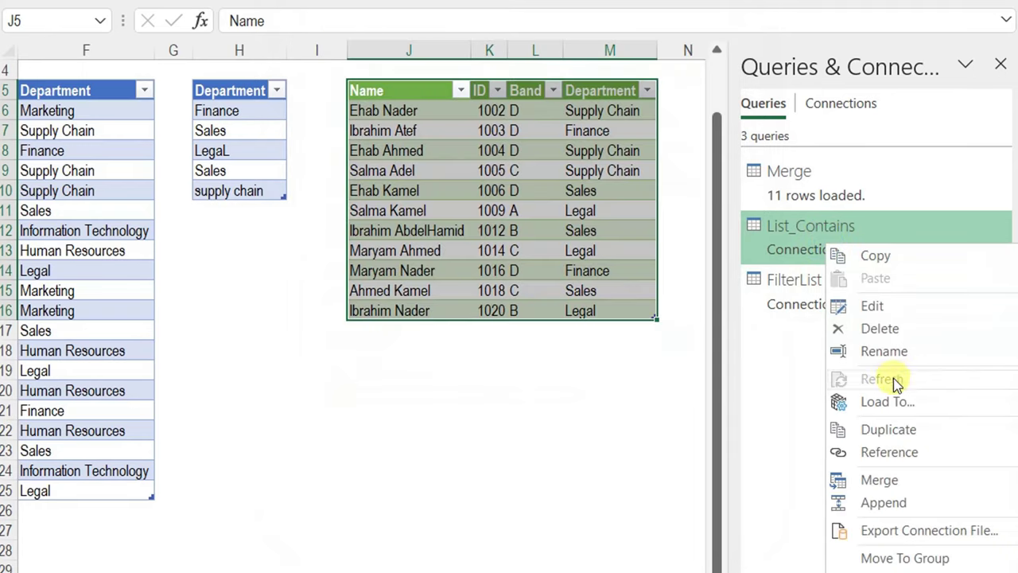
left_click(887, 402)
left_click(737, 308)
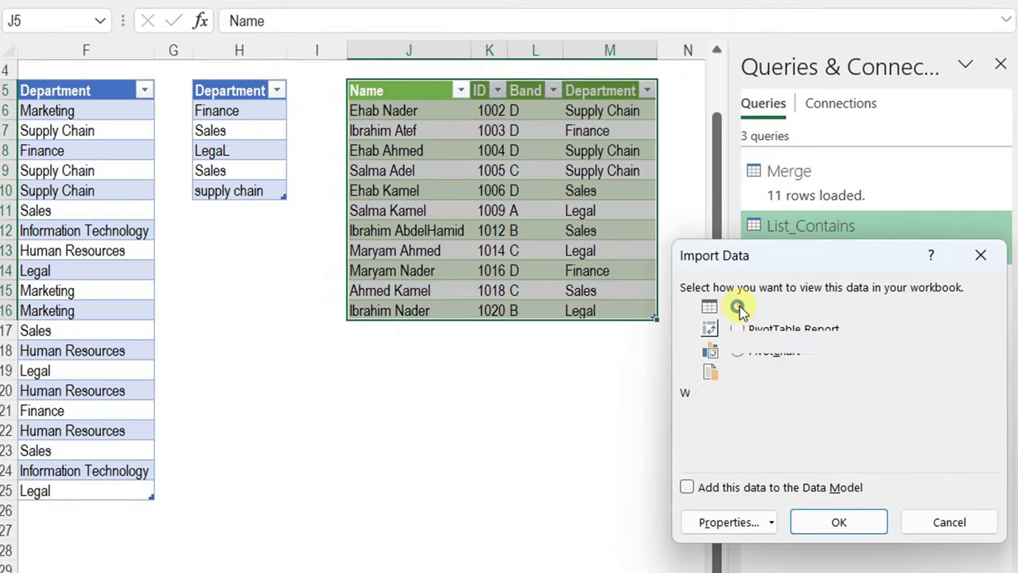
scroll(505, 207, "right", 2)
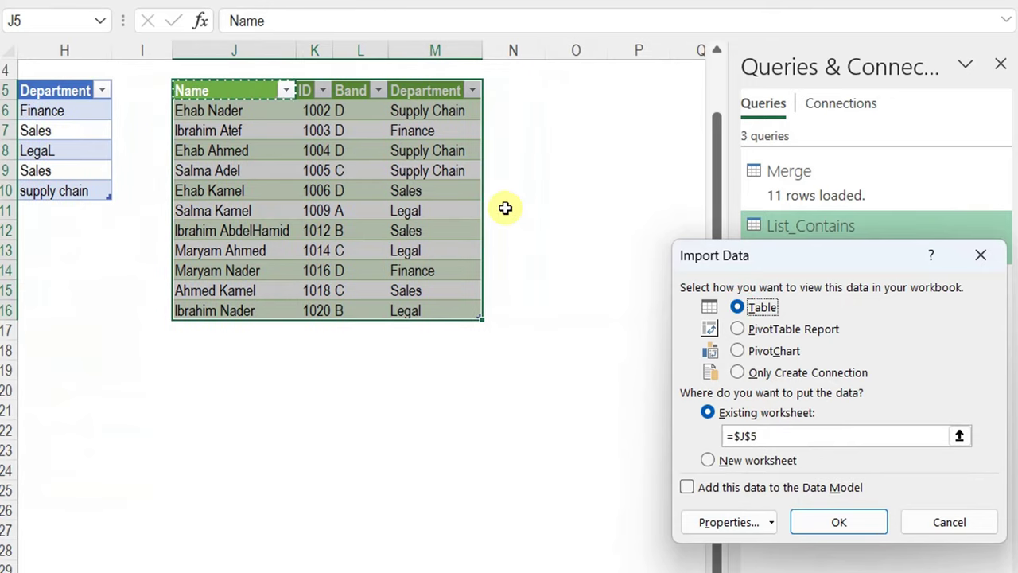
left_click(575, 70)
left_click(840, 520)
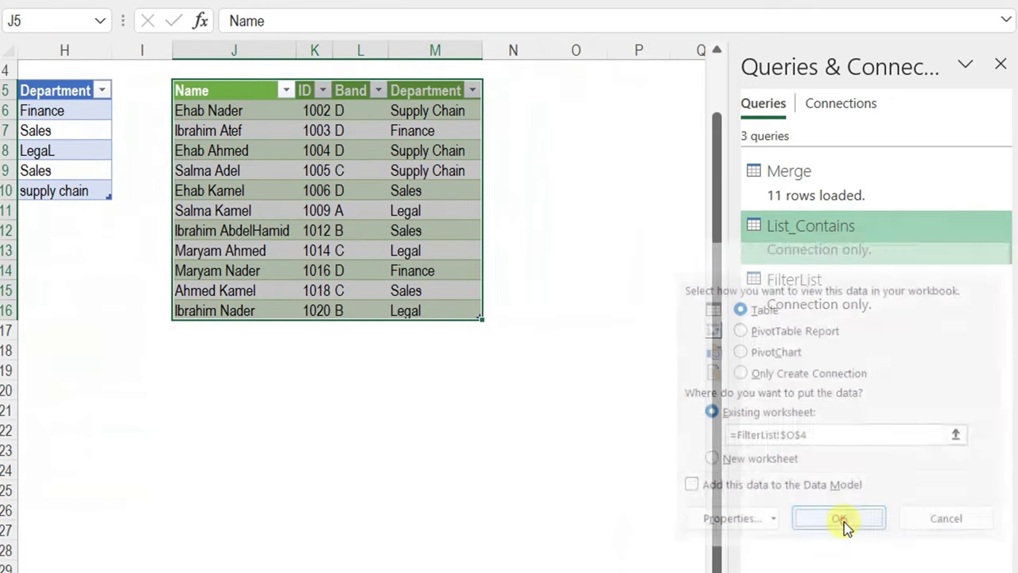
left_click(580, 150)
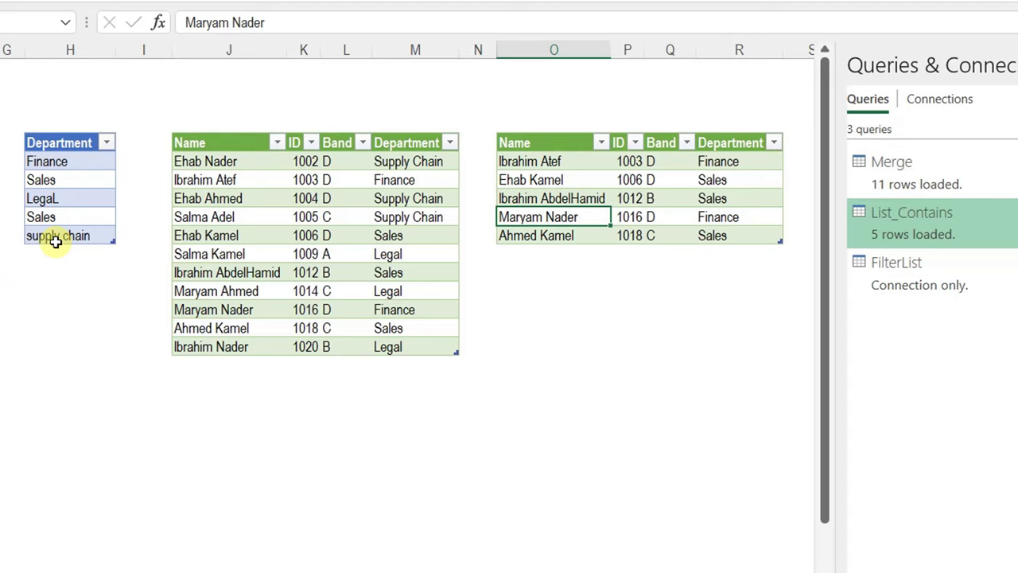
Step: Add Comparer.OrdinalIgnoreCase as the third List.Contains argument in the List_Contains query's Filtered Rows step and load the query back to the worksheet
double_click(963, 225)
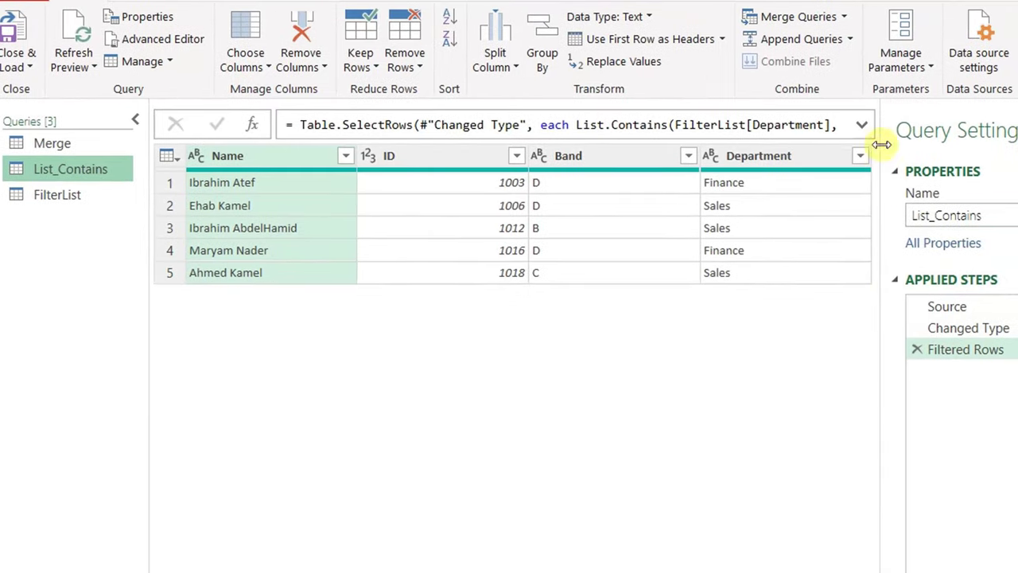
left_click(862, 125)
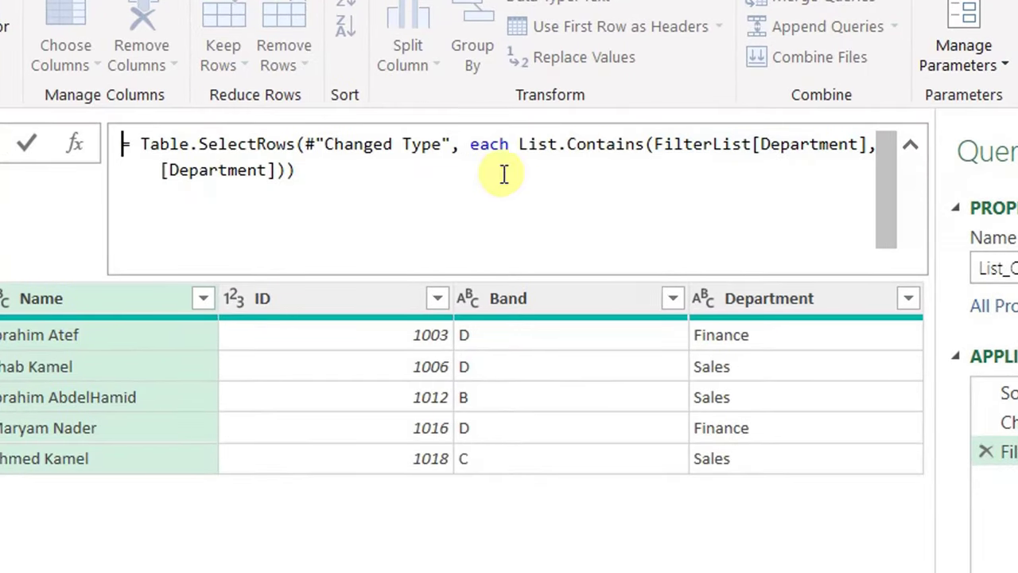
left_click(285, 170)
type(",")
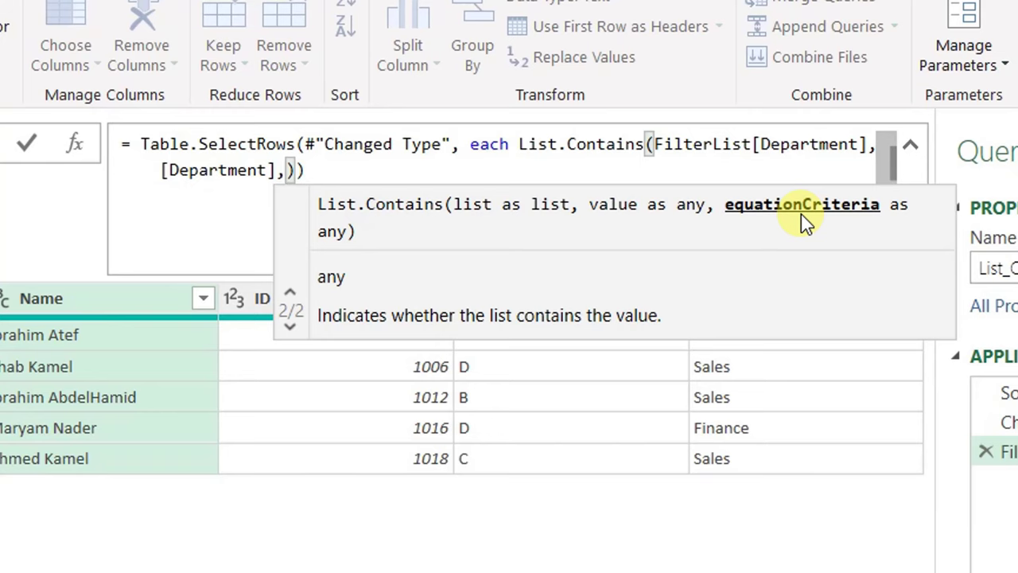
type("compare")
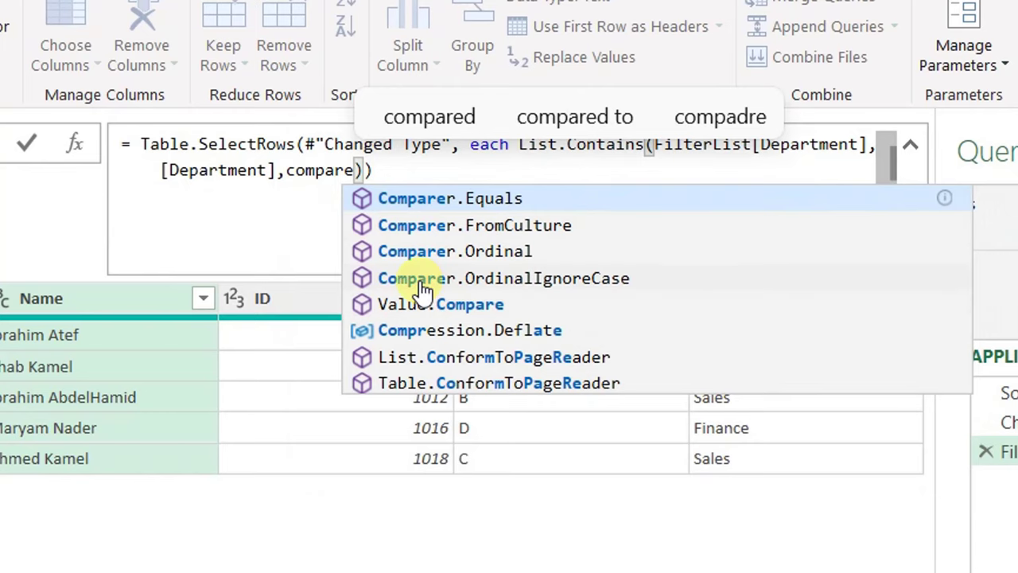
left_click(461, 280)
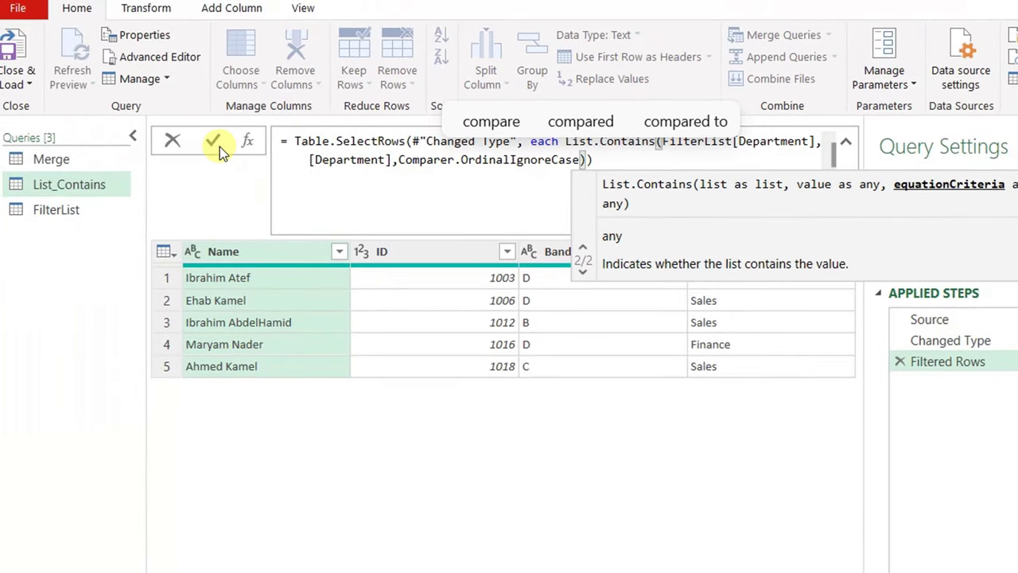
left_click(62, 142)
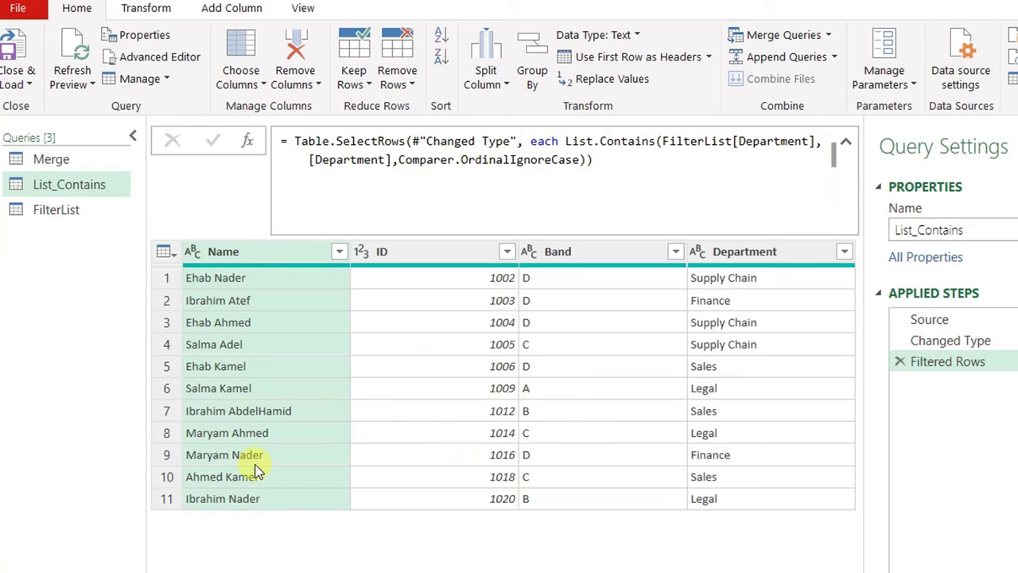
left_click(18, 64)
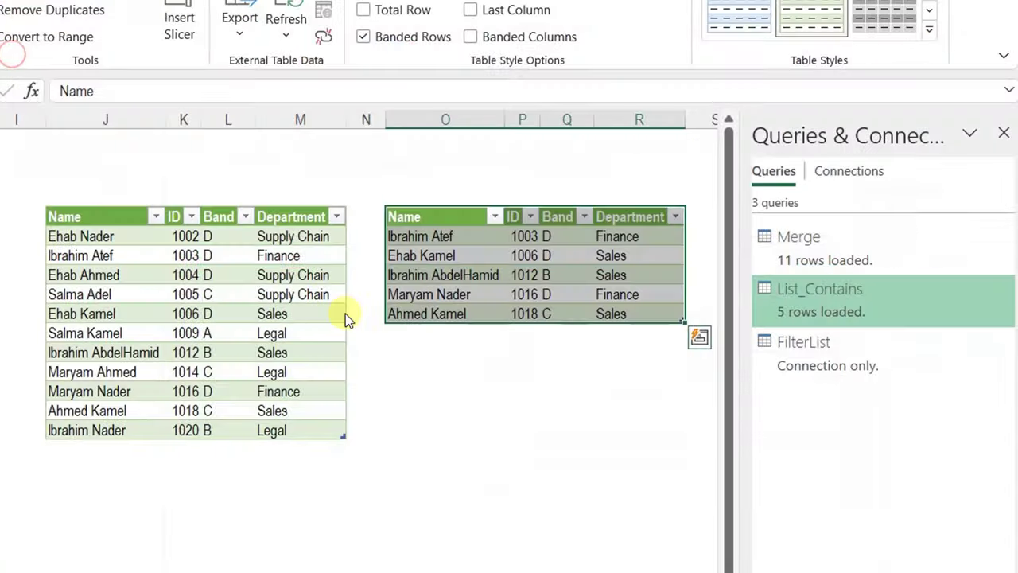
left_click(489, 370)
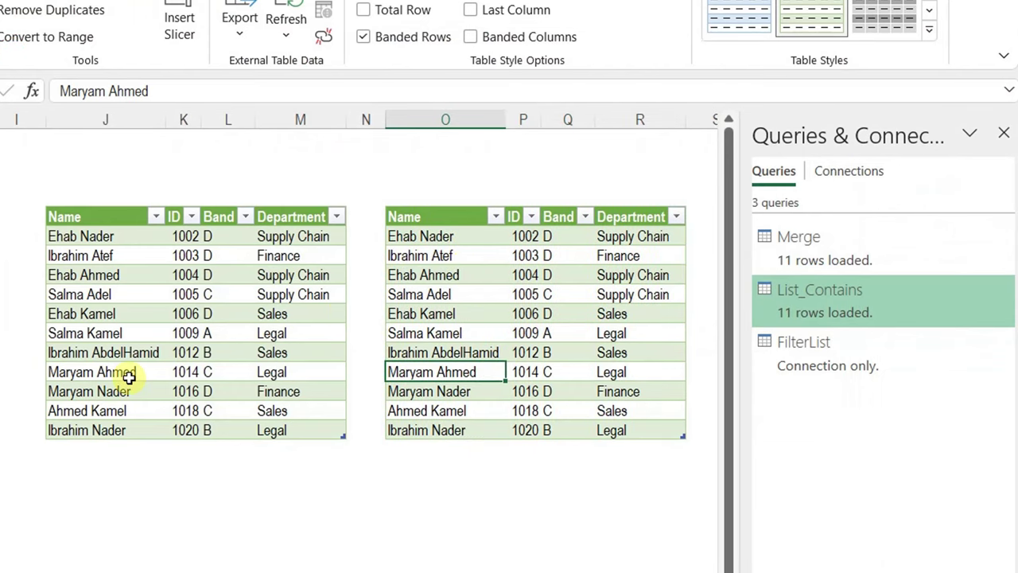
Step: Add MARKETING in cell H11 below the department list and refresh all queries
left_click(0, 342)
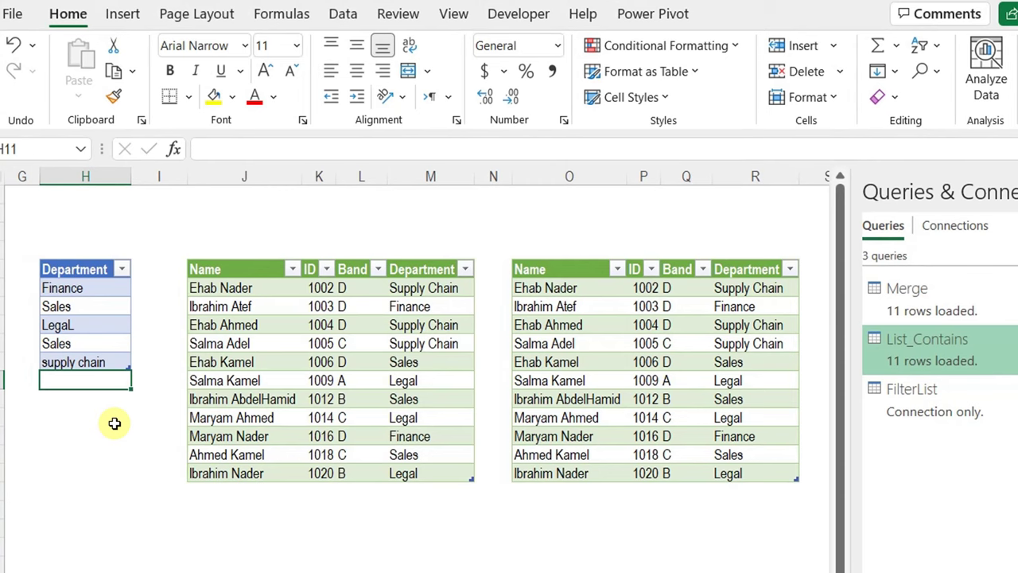
type("MARKETING")
key("Return")
left_click(344, 16)
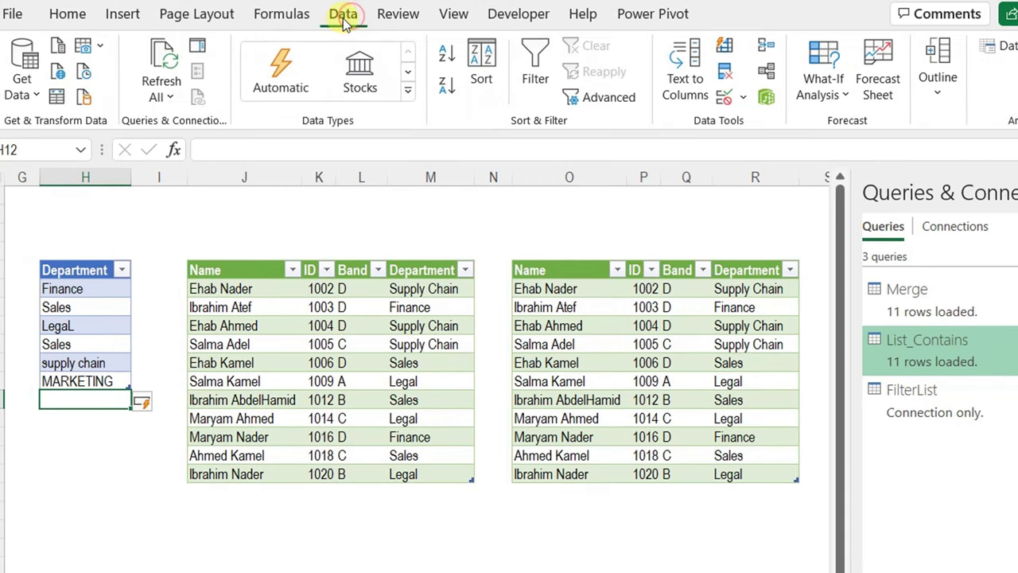
left_click(160, 82)
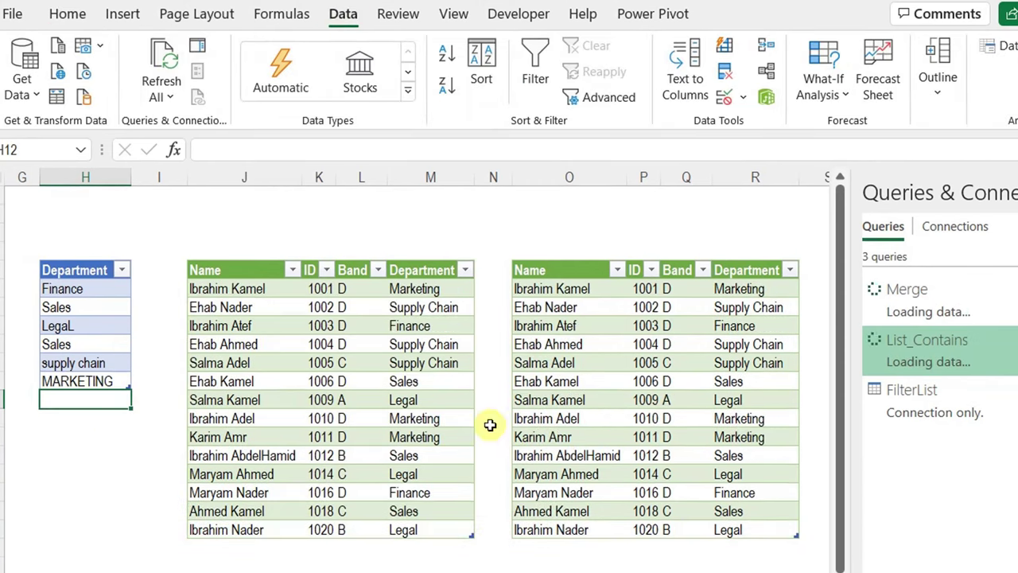